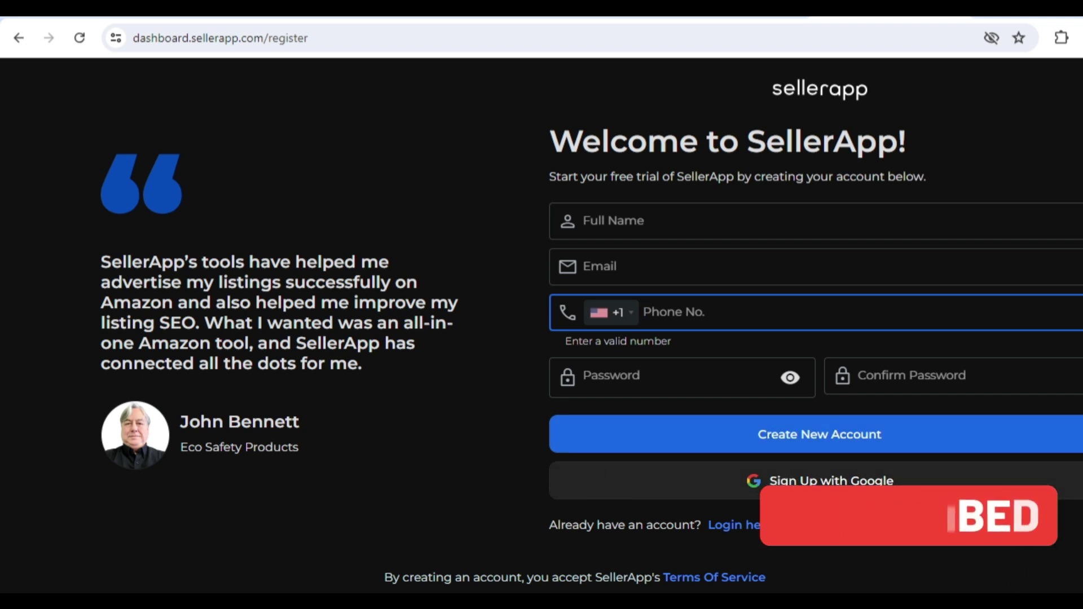
# Step: Sign up for SellerApp with Google and confirm the Freemium plan
pyautogui.click(788, 498)
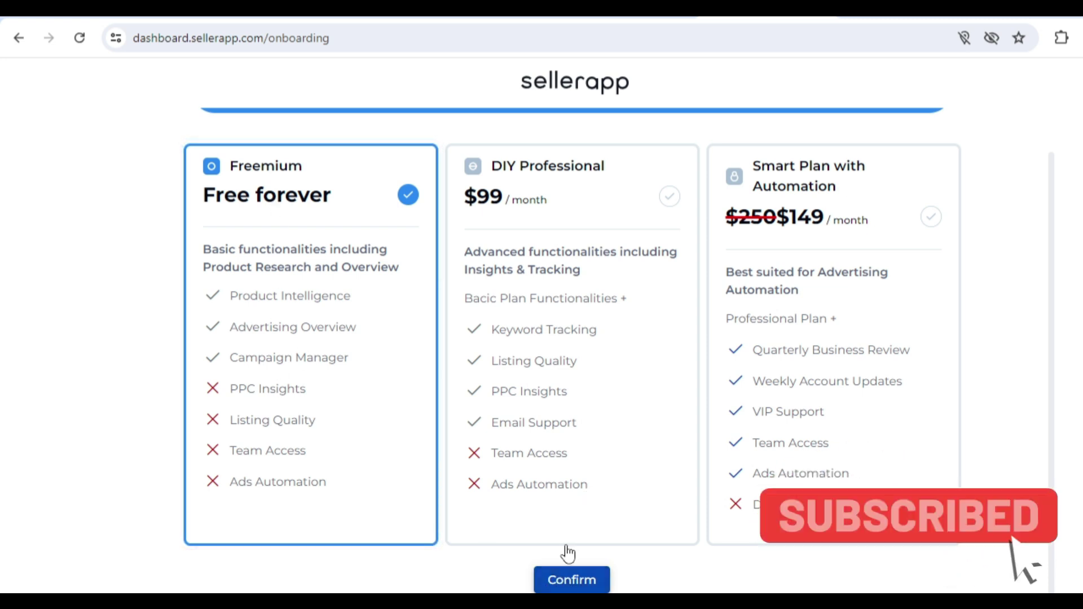
pyautogui.click(570, 579)
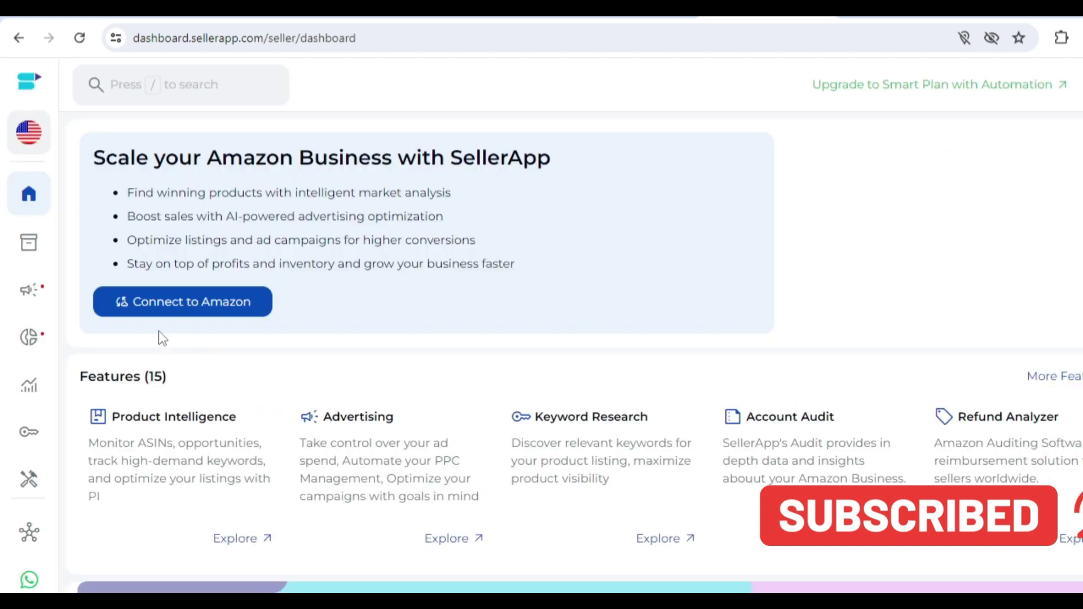
# Step: Open SellerApp's keyword research tool and search the United States marketplace for the keyword "sauces book"
pyautogui.scroll(-4, 201, 264)
pyautogui.moveTo(115, 440)
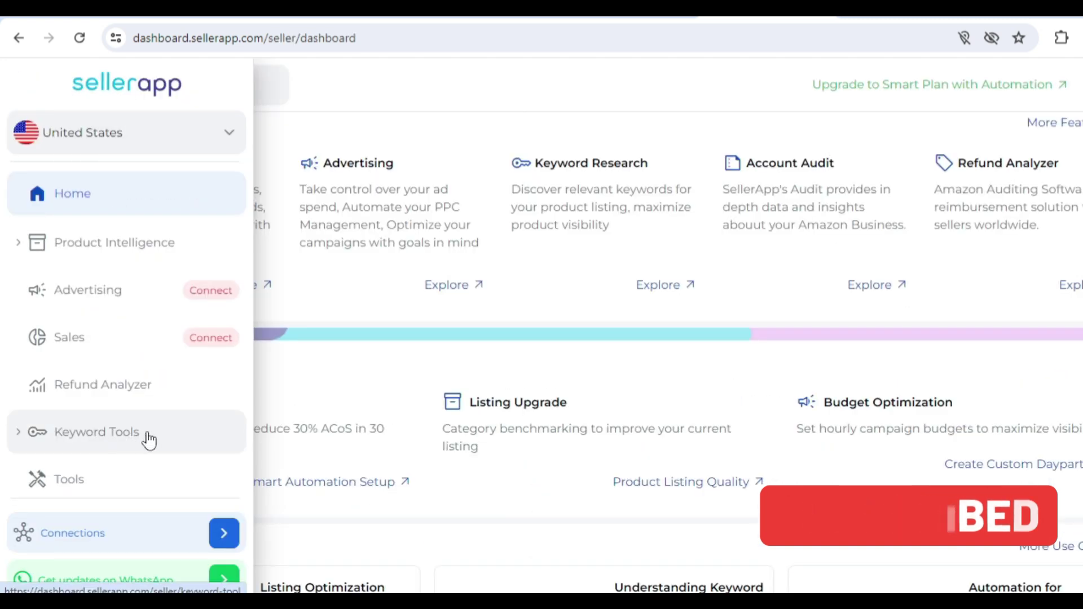
pyautogui.click(134, 438)
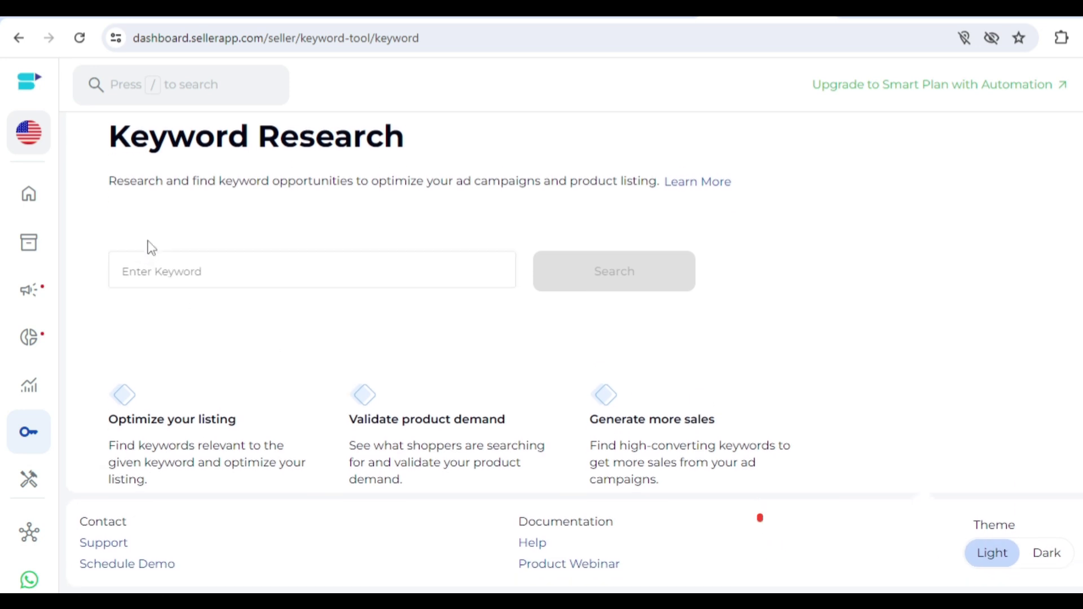
pyautogui.click(186, 277)
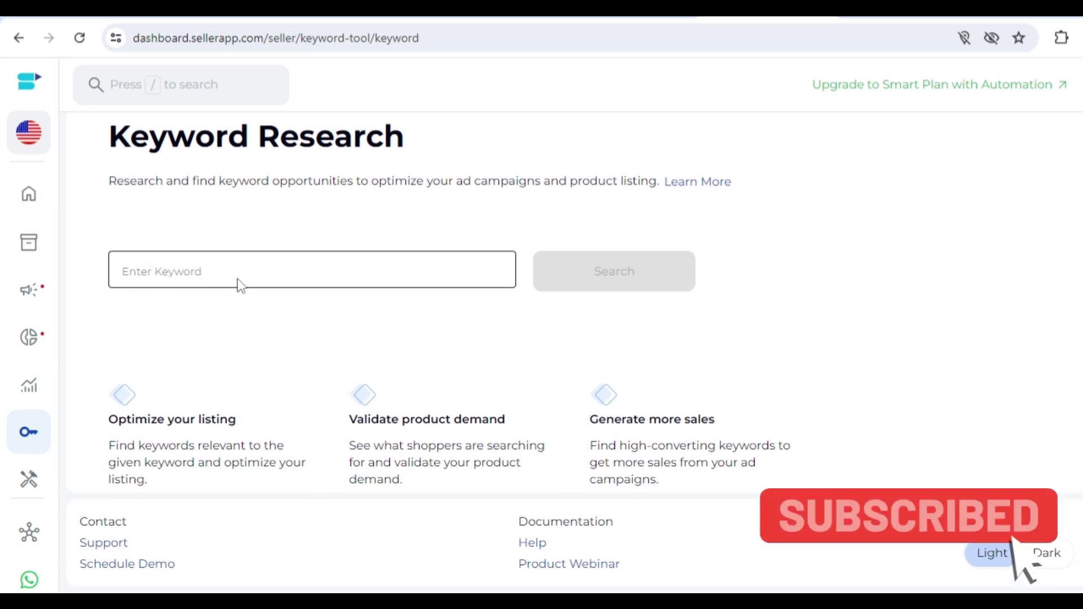
pyautogui.write('sauces book')
pyautogui.click(682, 269)
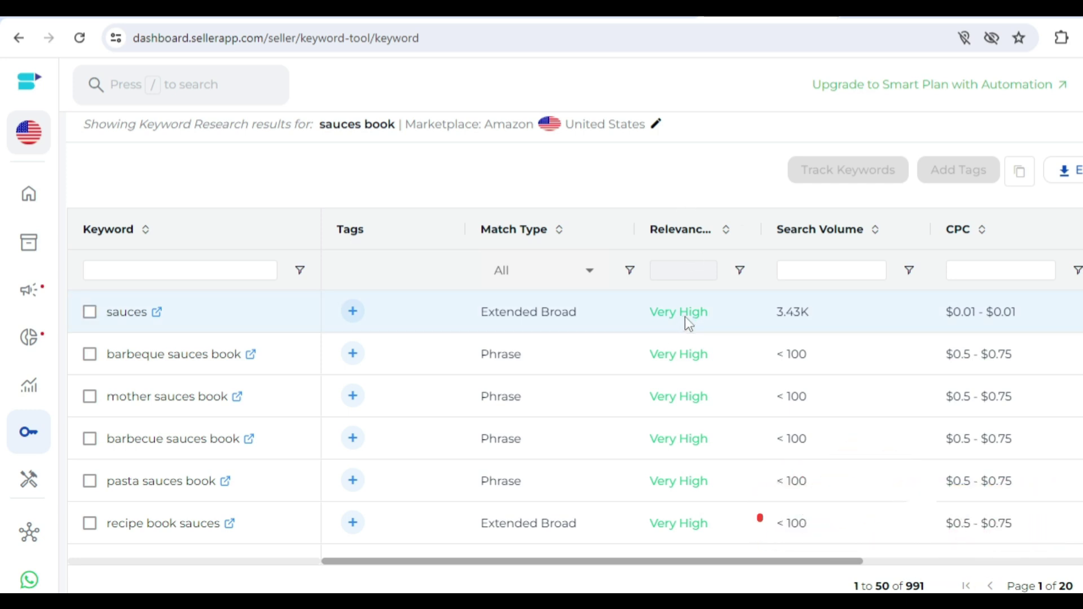
pyautogui.moveTo(728, 232)
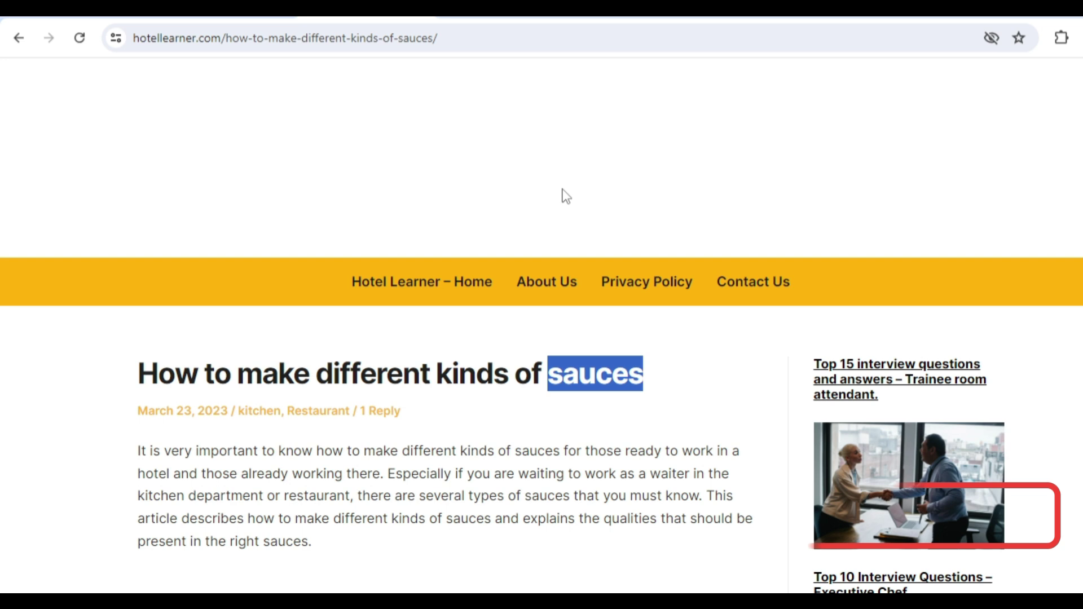
# Step: Look over the opening of the Hotel Learner article "How to make different kinds of sauces"
pyautogui.click(684, 376)
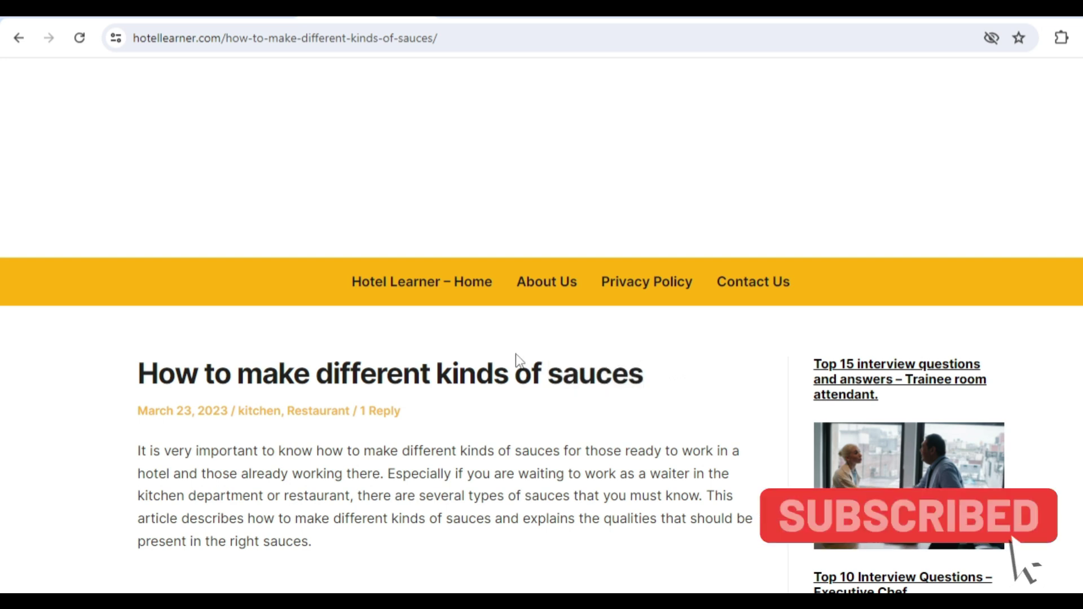
pyautogui.scroll(-2, 519, 356)
pyautogui.scroll(-10, 516, 355)
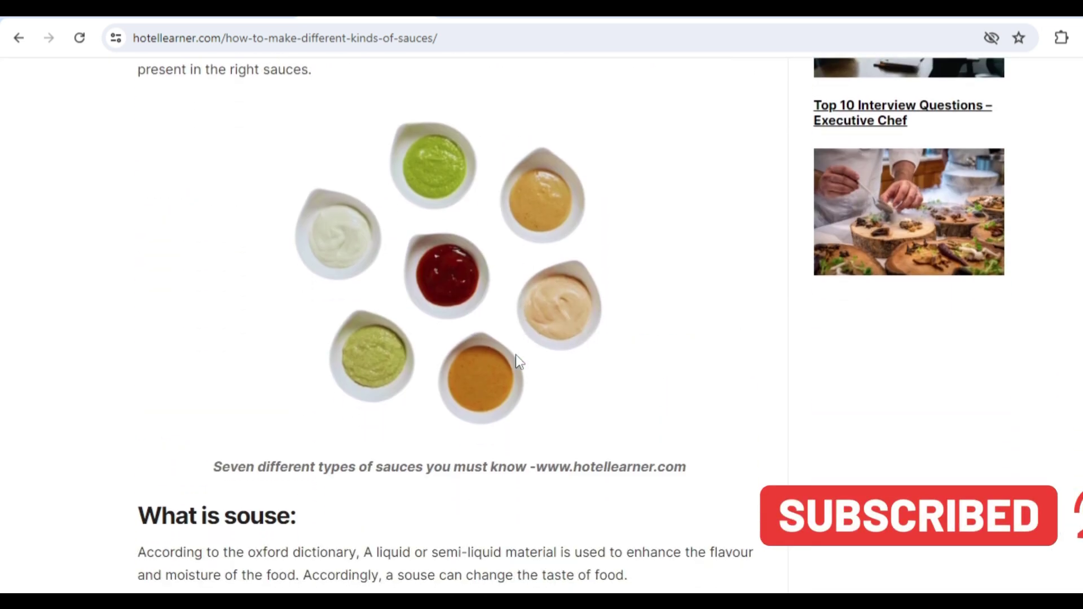
pyautogui.scroll(14, 515, 356)
pyautogui.click(152, 120)
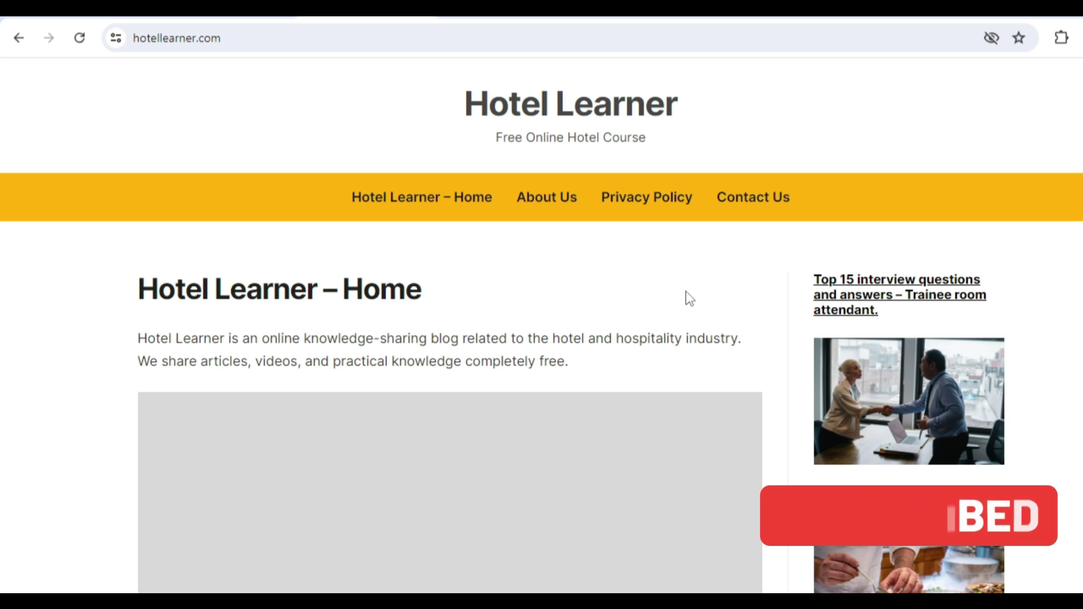
# Step: Return to the Hotel Learner article on making different kinds of sauces and copy its full URL
pyautogui.click(188, 47)
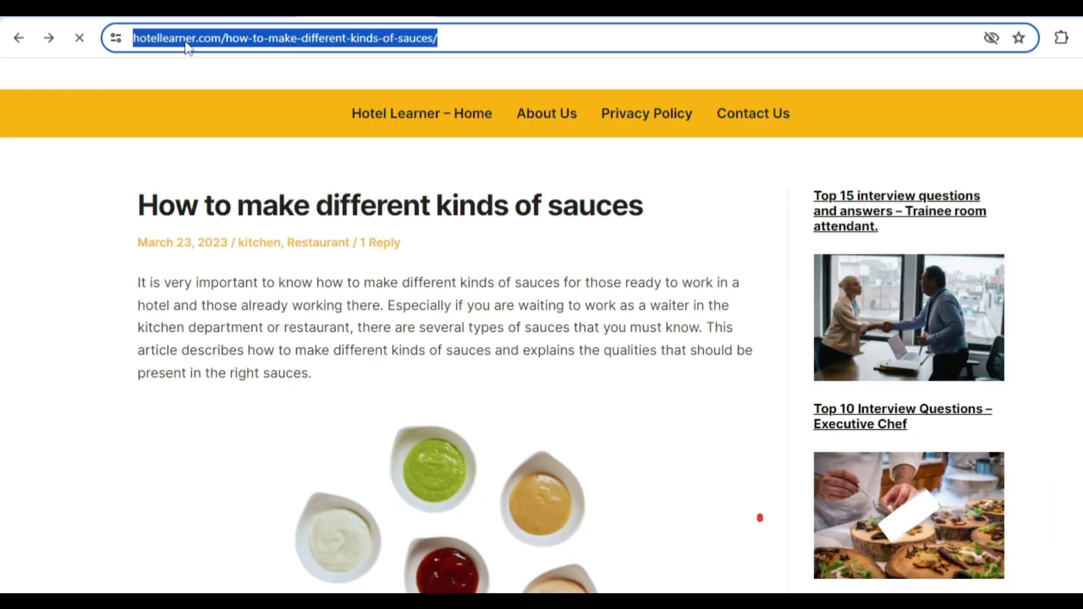
pyautogui.click(191, 39)
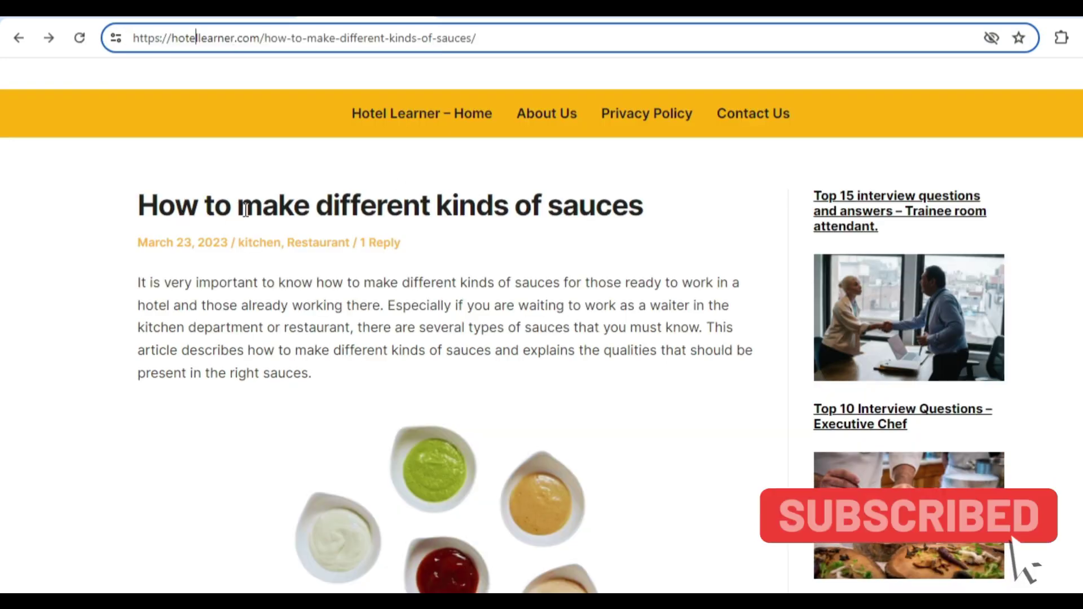
pyautogui.scroll(-20, 450, 322)
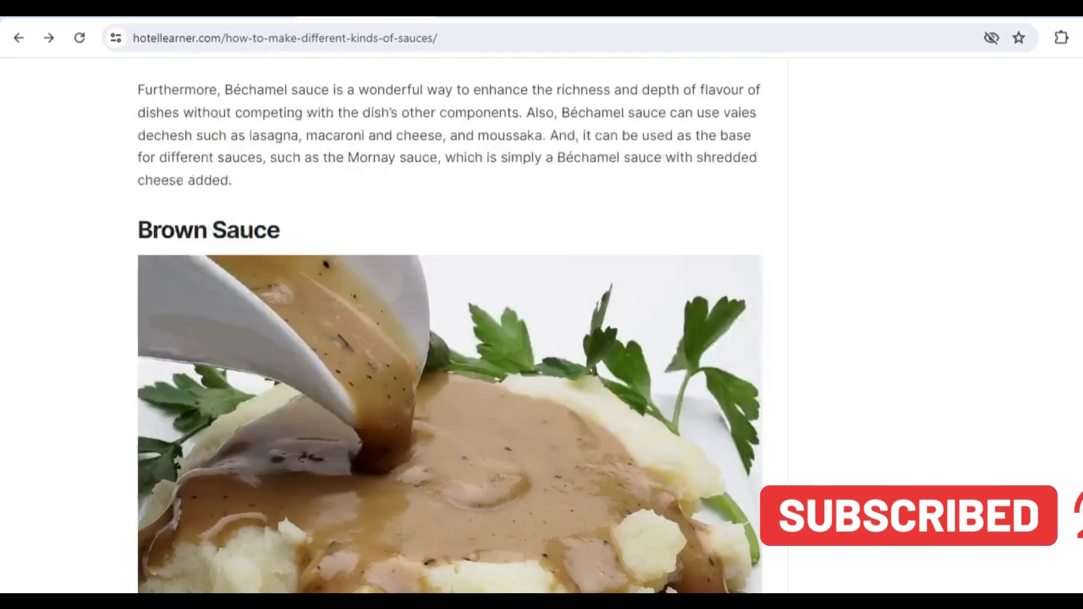
pyautogui.scroll(-20, 450, 322)
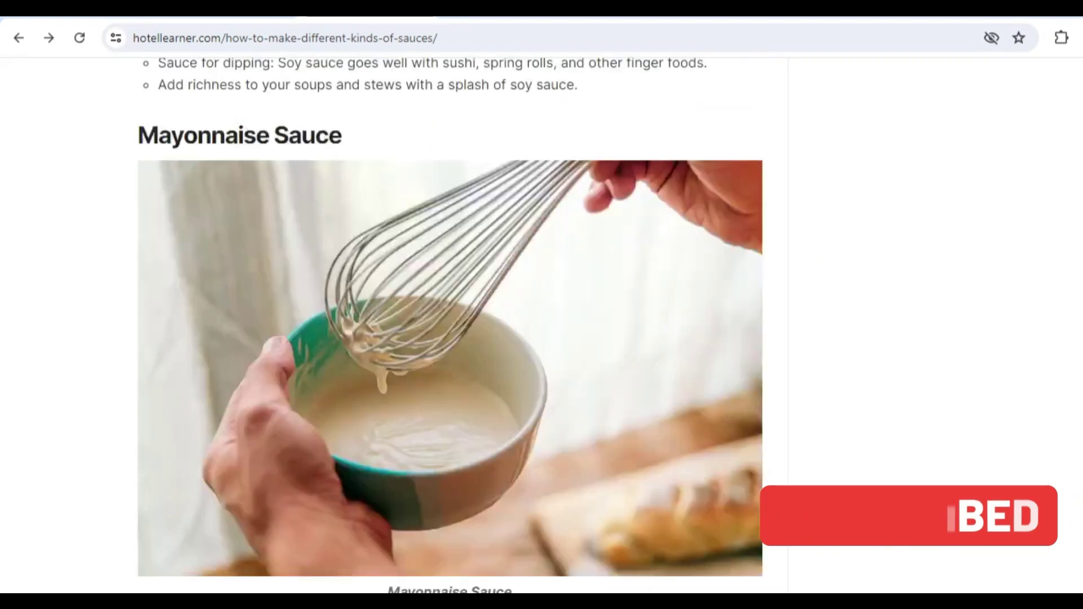
pyautogui.scroll(-12, 450, 321)
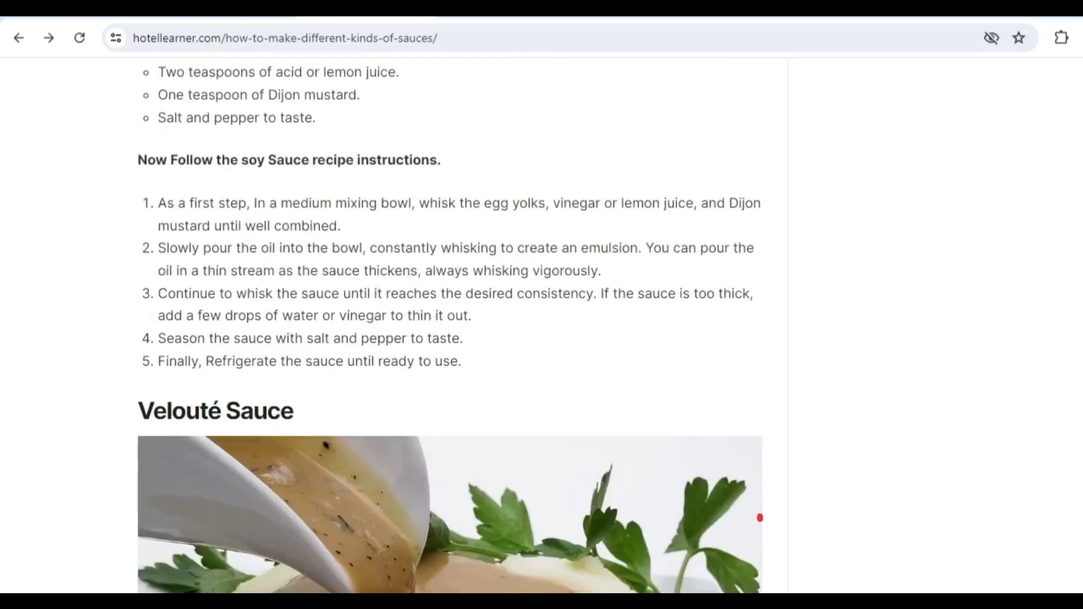
pyautogui.press('Home')
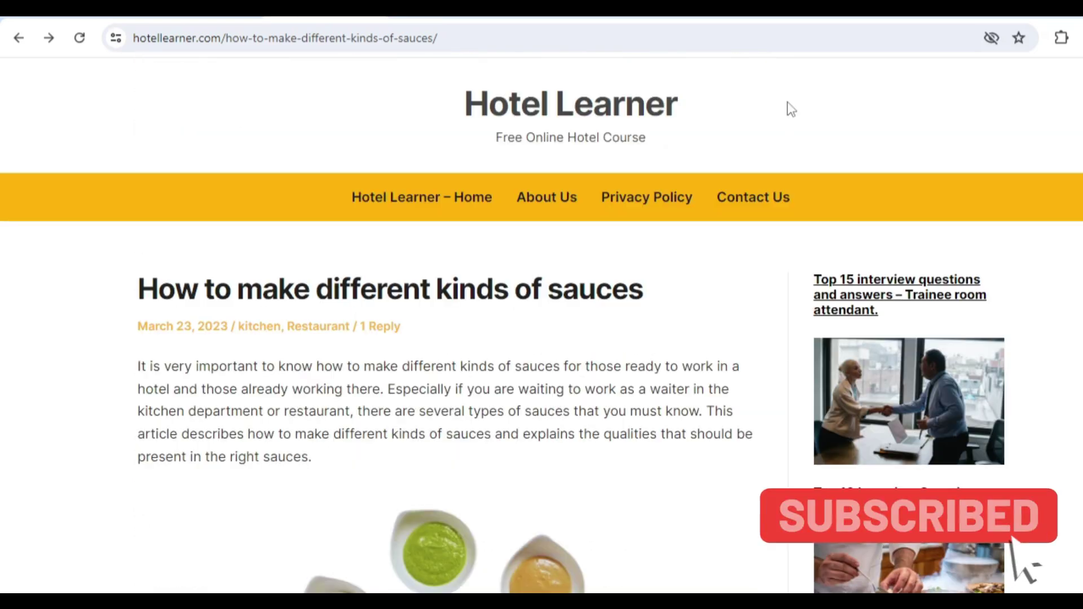
pyautogui.moveTo(505, 40); pyautogui.dragTo(2, 40)
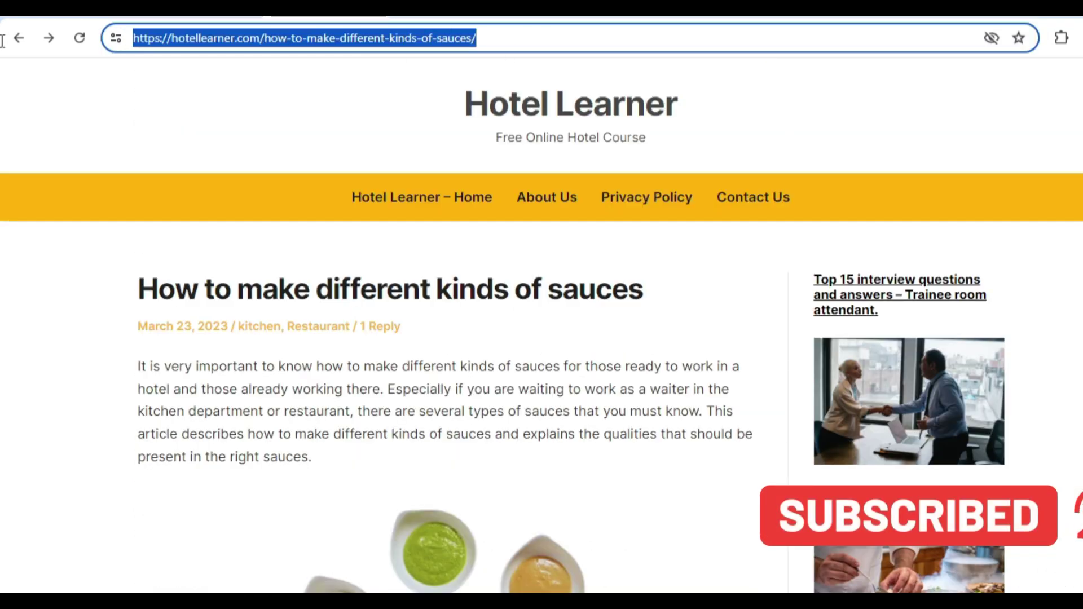
pyautogui.rightClick(242, 40)
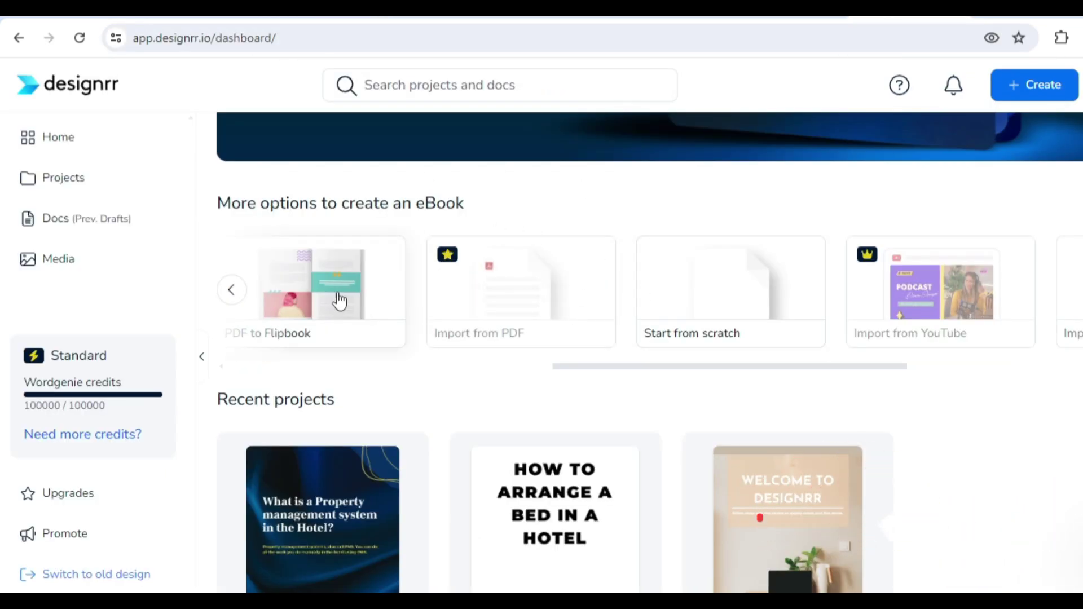
pyautogui.doubleClick(1037, 292)
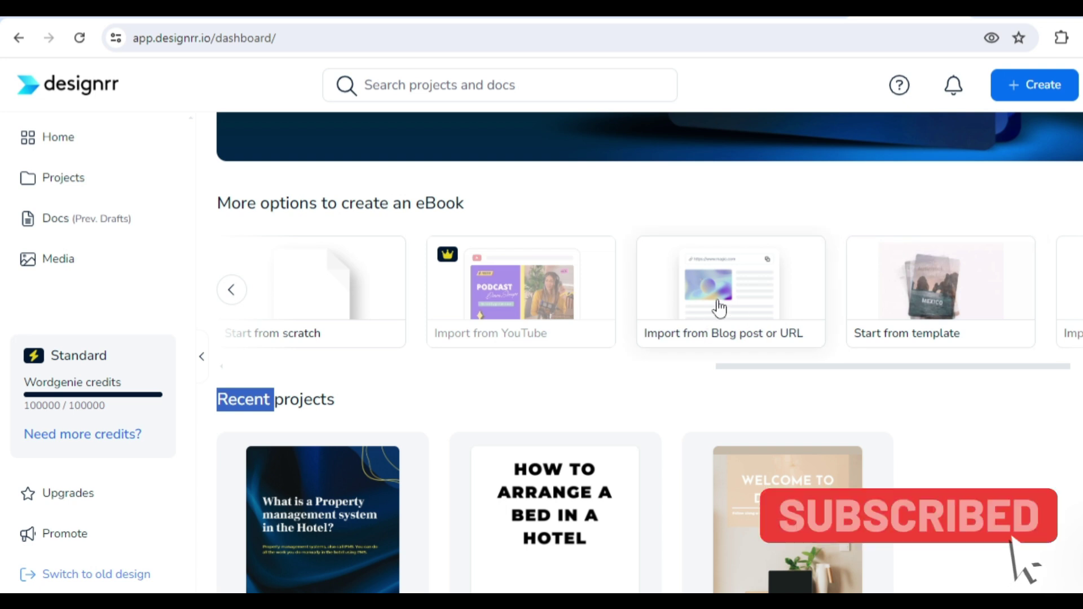
pyautogui.click(749, 303)
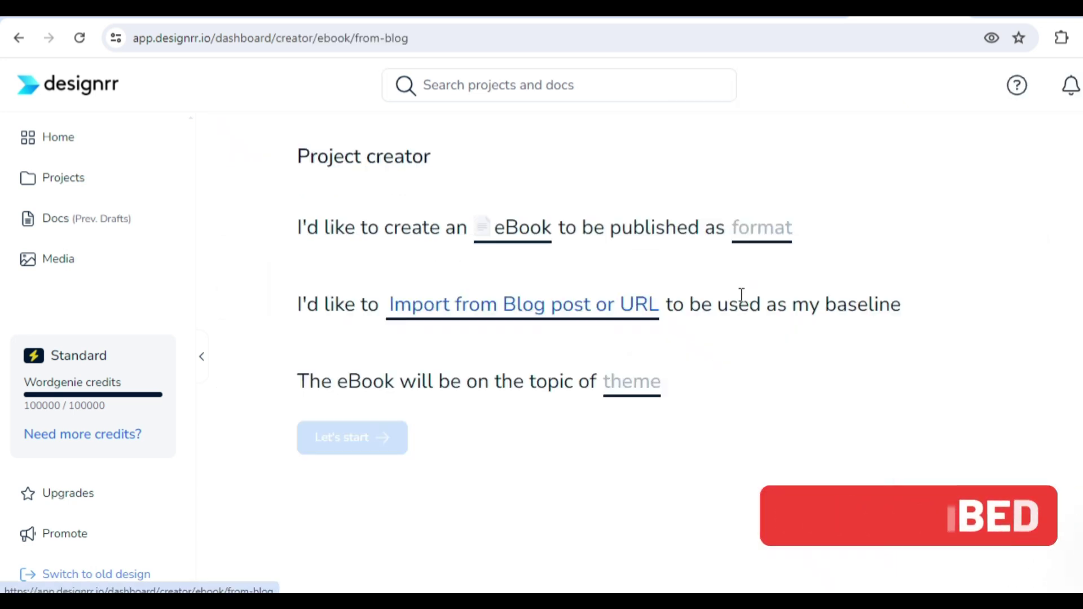
pyautogui.hotkey('ctrl', 'v')
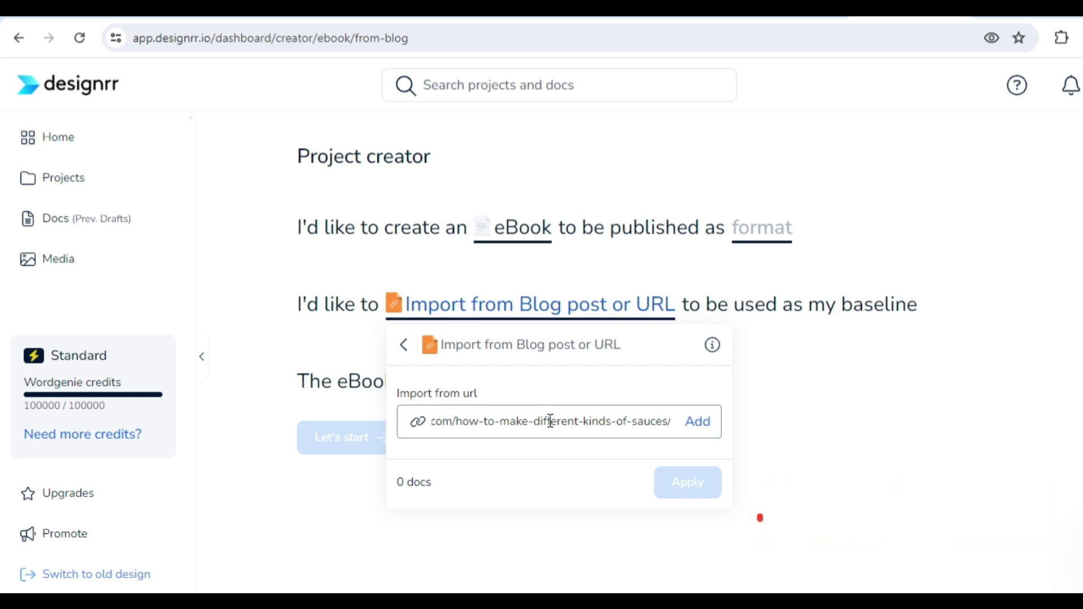
pyautogui.click(699, 423)
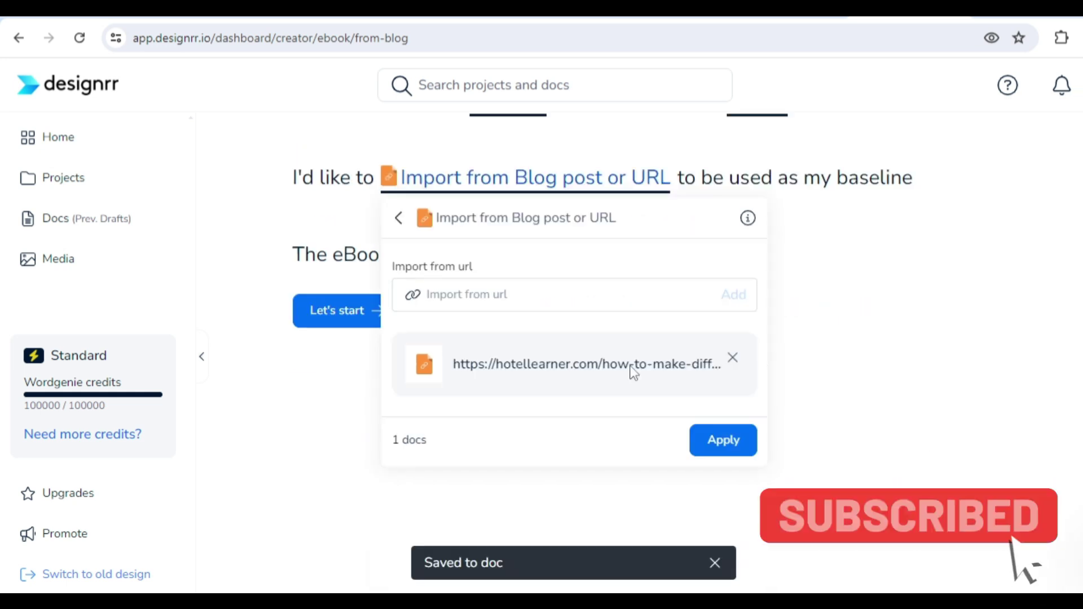
pyautogui.click(728, 439)
pyautogui.click(350, 314)
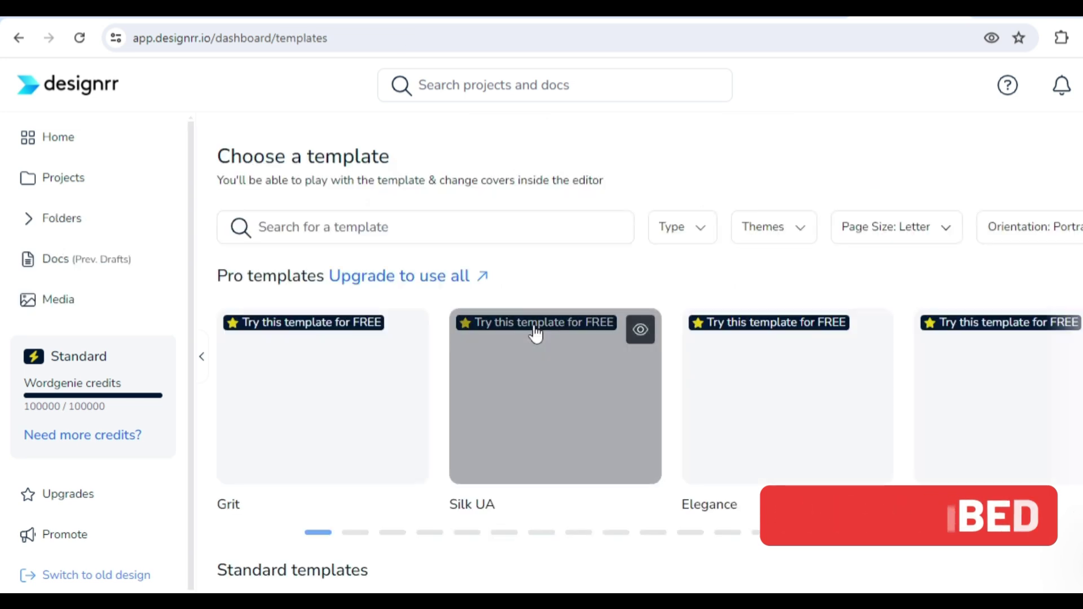
# Step: Browse the A4 standard templates and open the details of Social Media Marketing 2-01
pyautogui.scroll(-3, 534, 337)
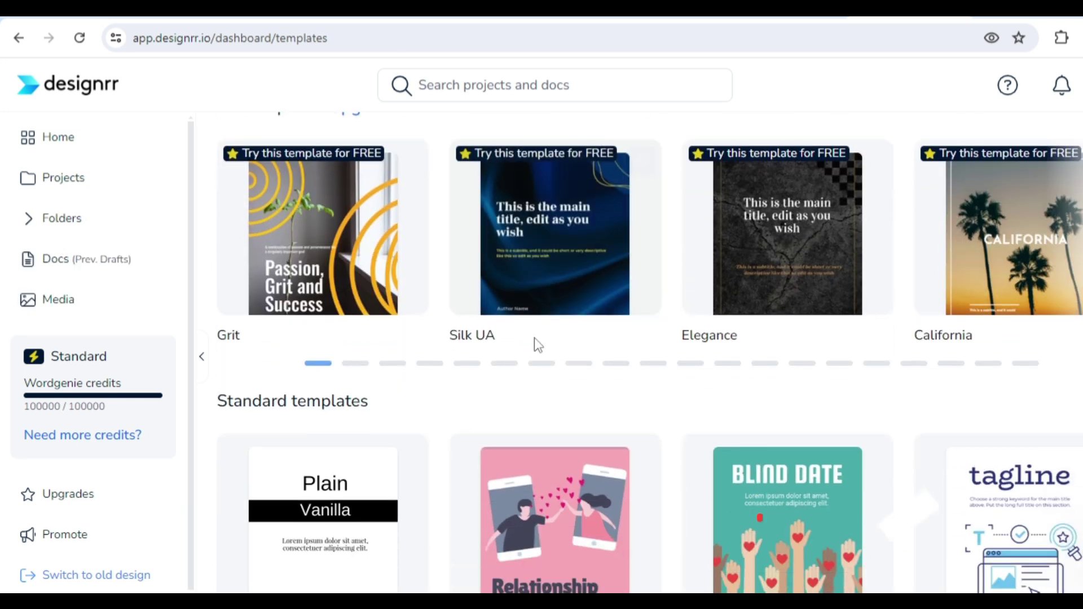
pyautogui.scroll(-2, 536, 338)
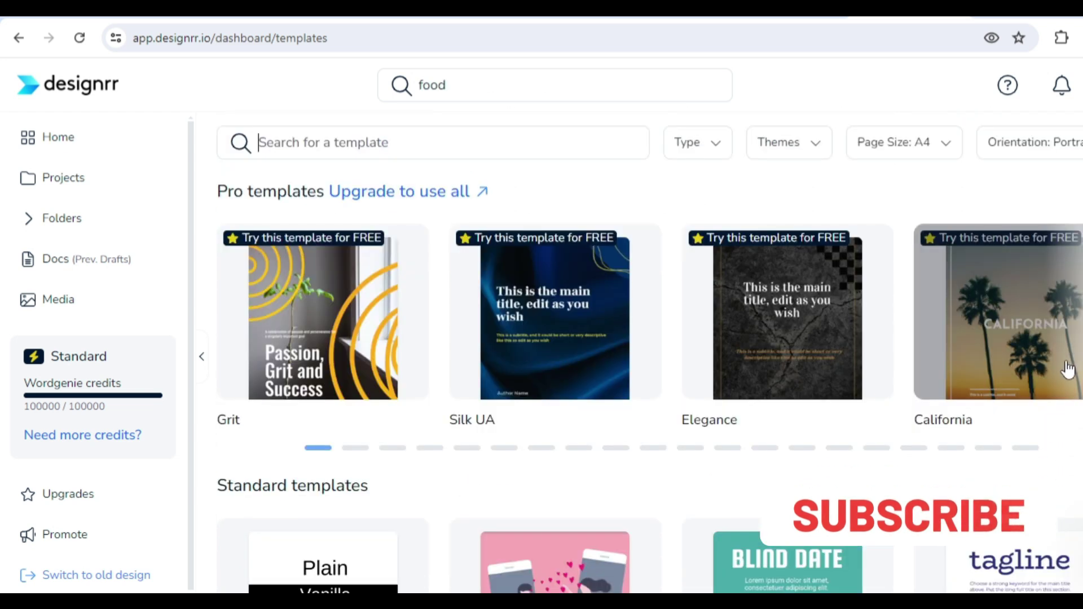
pyautogui.scroll(-5, 883, 416)
pyautogui.scroll(-15, 882, 416)
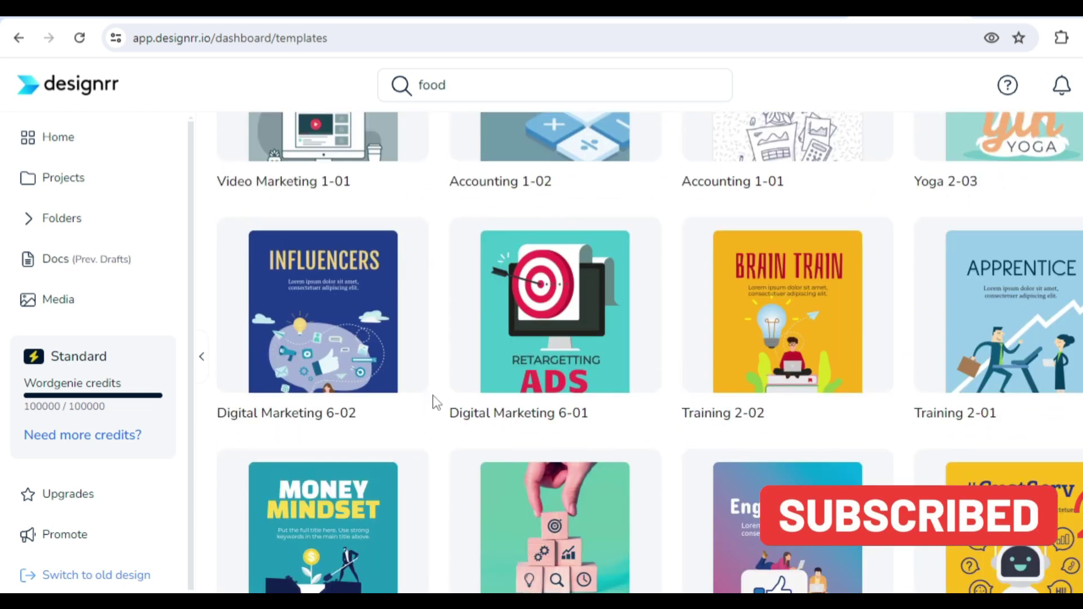
pyautogui.scroll(-4, 434, 396)
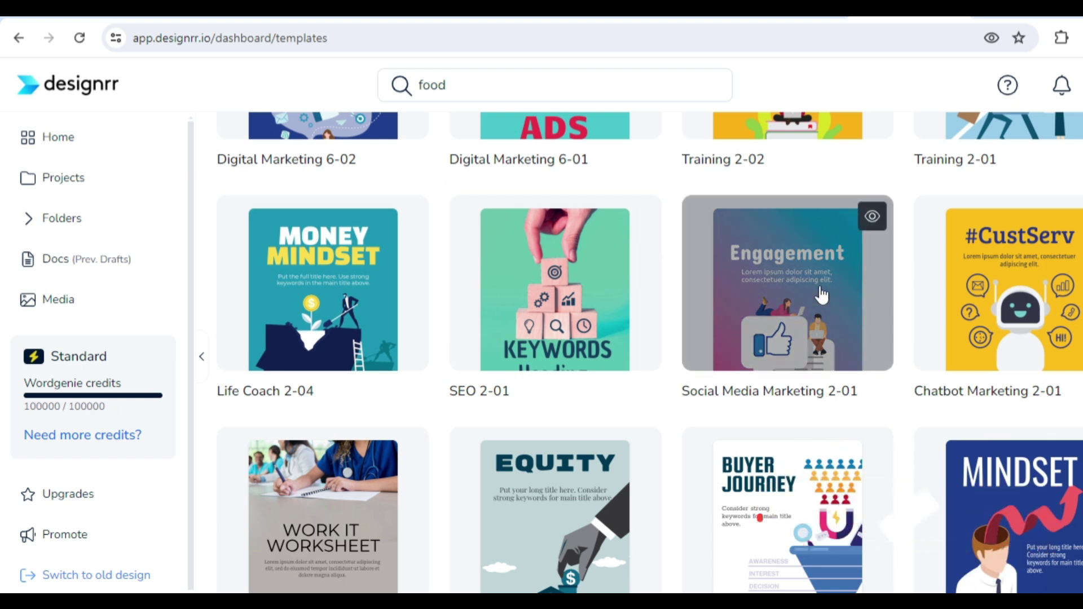
pyautogui.click(803, 295)
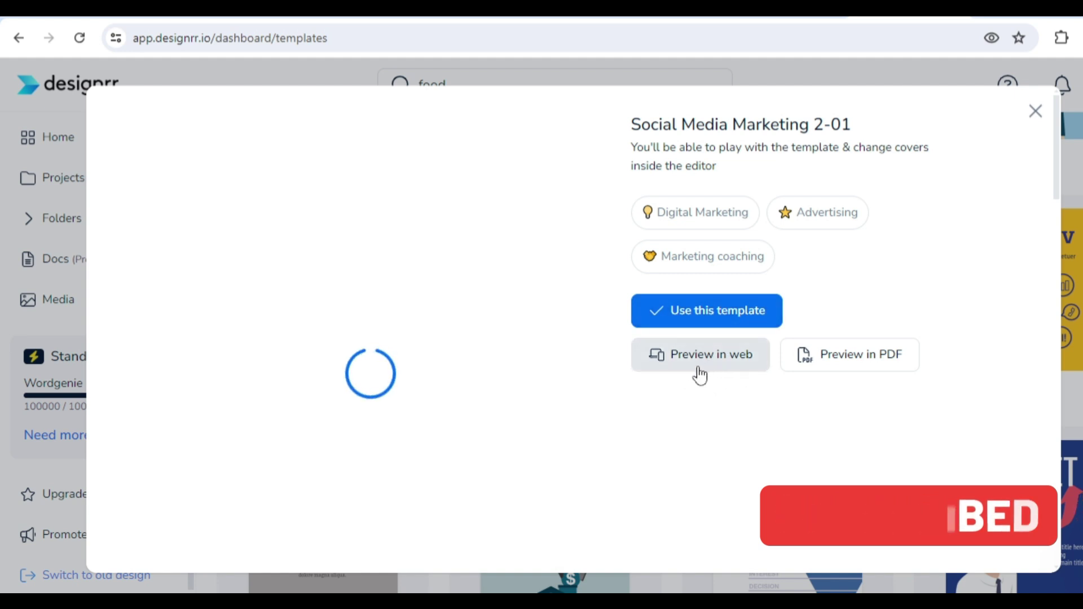
# Step: Preview the Social Media Marketing 2-01 template as a web page, check its cover and inner pages, and close the preview
pyautogui.click(790, 377)
pyautogui.scroll(-15, 537, 316)
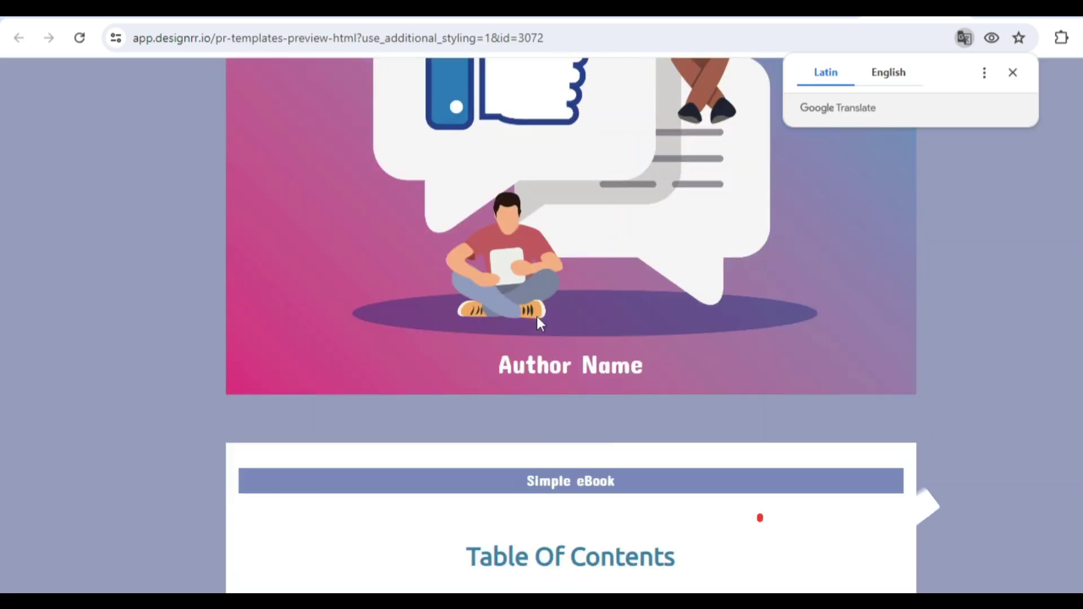
pyautogui.scroll(-15, 537, 326)
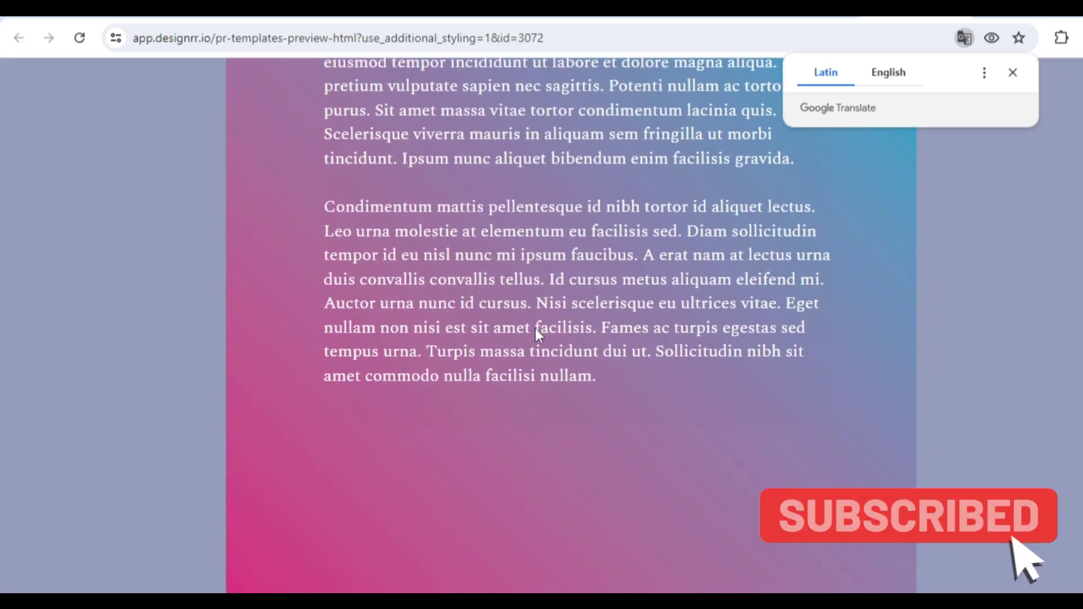
pyautogui.scroll(10, 709, 391)
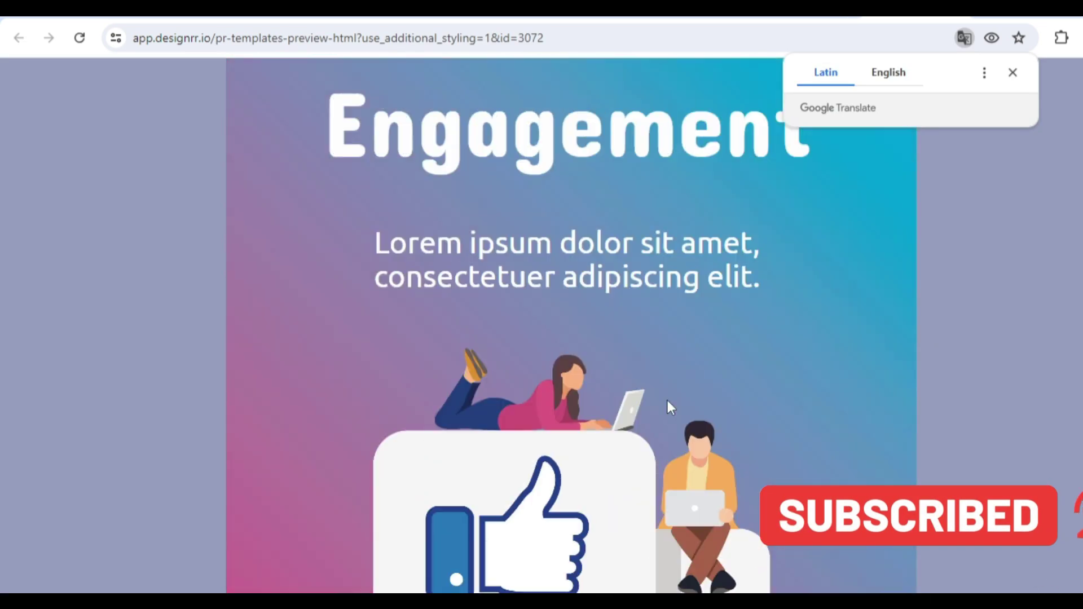
pyautogui.click(1013, 73)
pyautogui.click(821, 22)
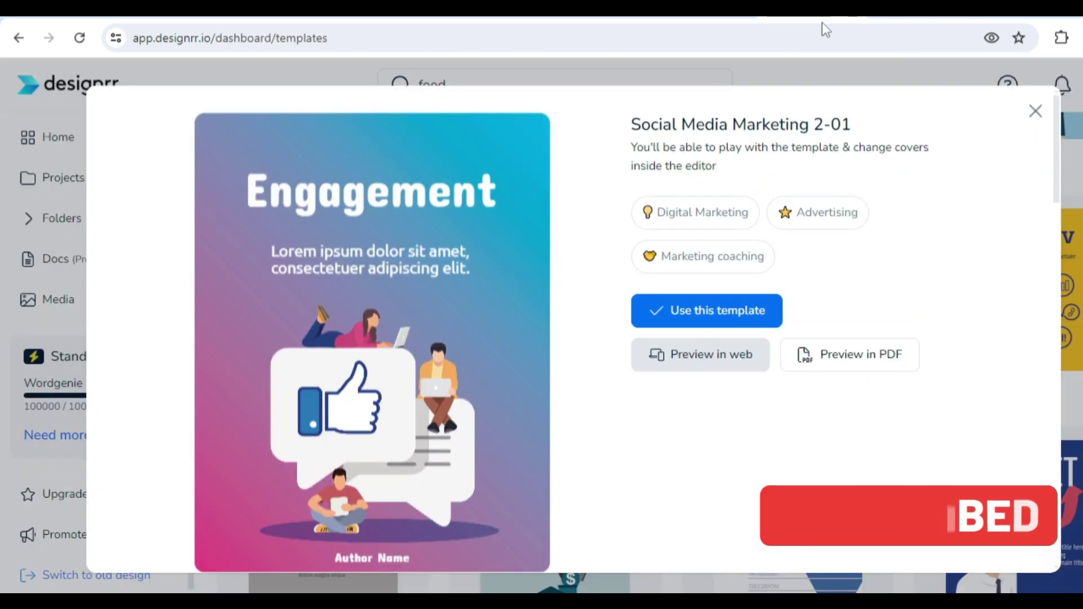
# Step: Use the Social Media Marketing 2-01 template for the sauces eBook
pyautogui.press('Escape')
pyautogui.click(757, 321)
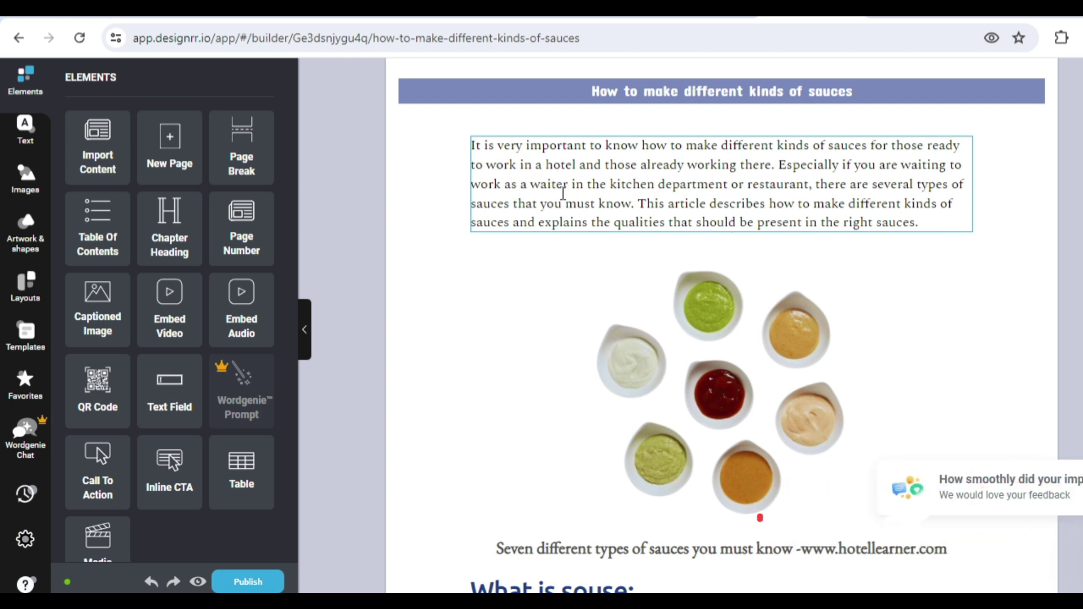
# Step: Look through the generated eBook's pages from the introduction to the Béchamel Sauce section
pyautogui.scroll(5, 563, 194)
pyautogui.scroll(-10, 563, 198)
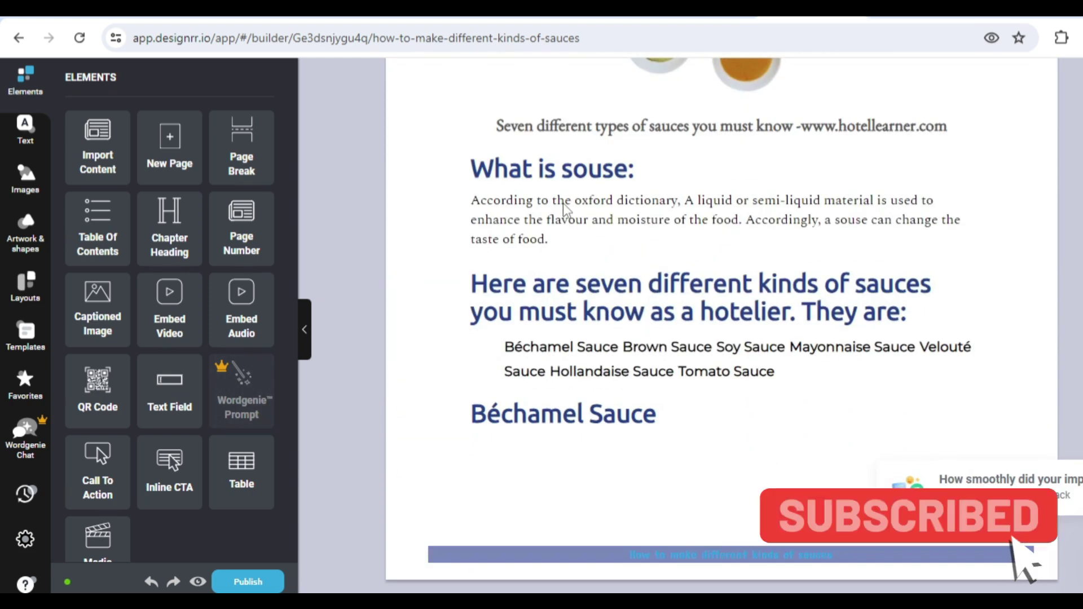
pyautogui.scroll(-6, 563, 208)
pyautogui.scroll(-5, 563, 209)
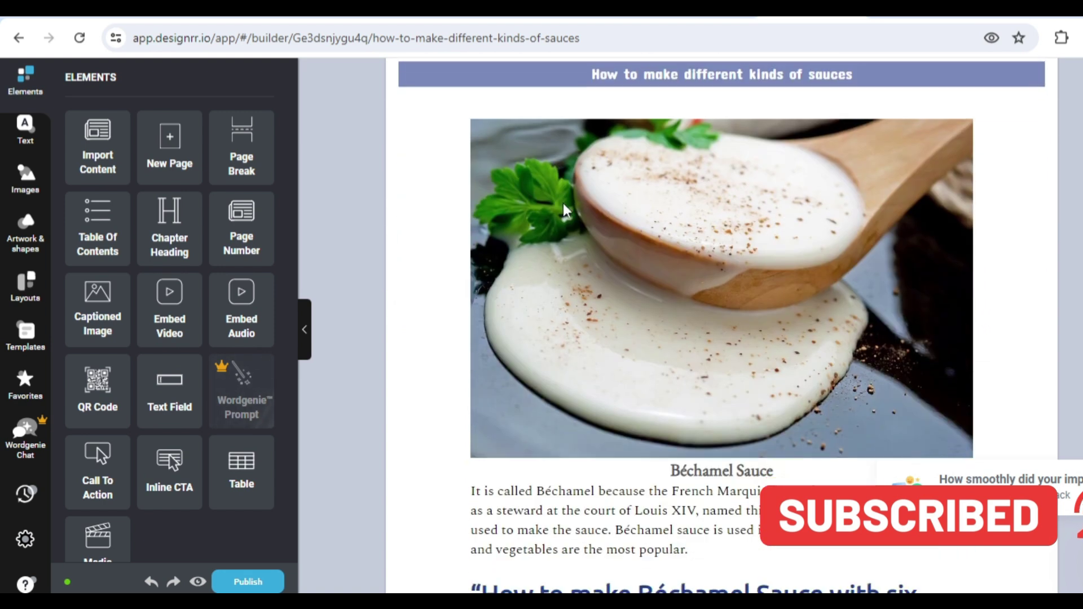
# Step: Change the text color of the page footer title "How to make different kinds of sauces" to white (#FFFFFF)
pyautogui.scroll(6, 550, 209)
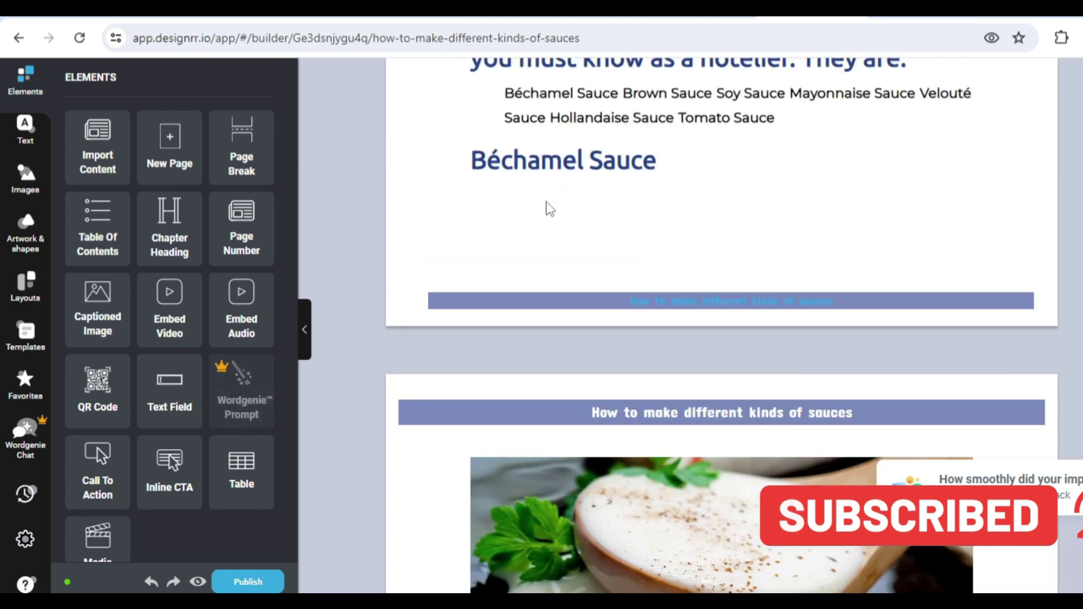
pyautogui.click(473, 160)
pyautogui.scroll(-10, 570, 214)
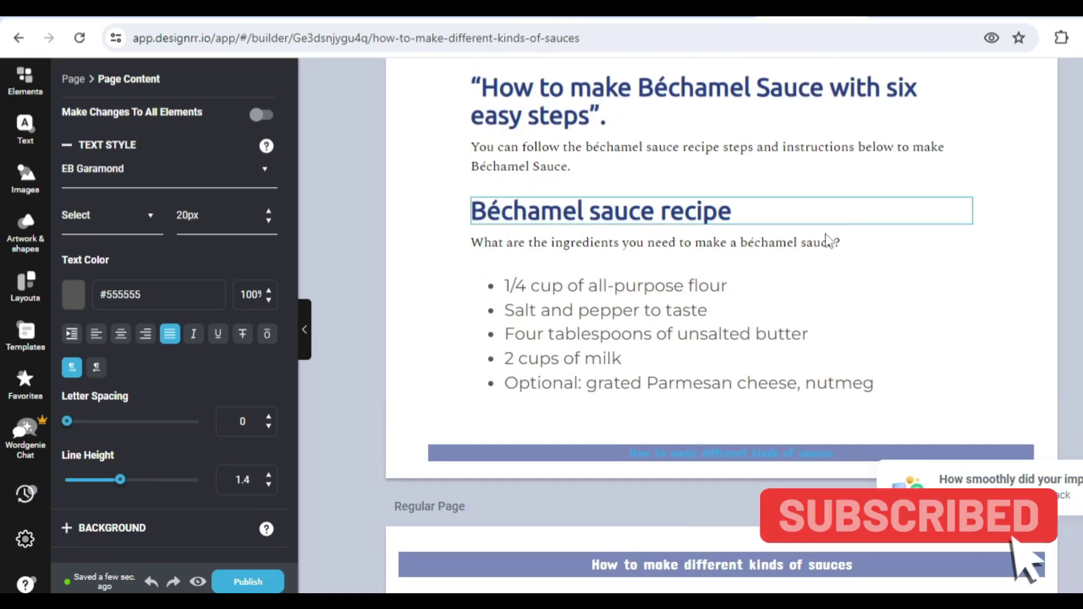
pyautogui.scroll(-2, 644, 336)
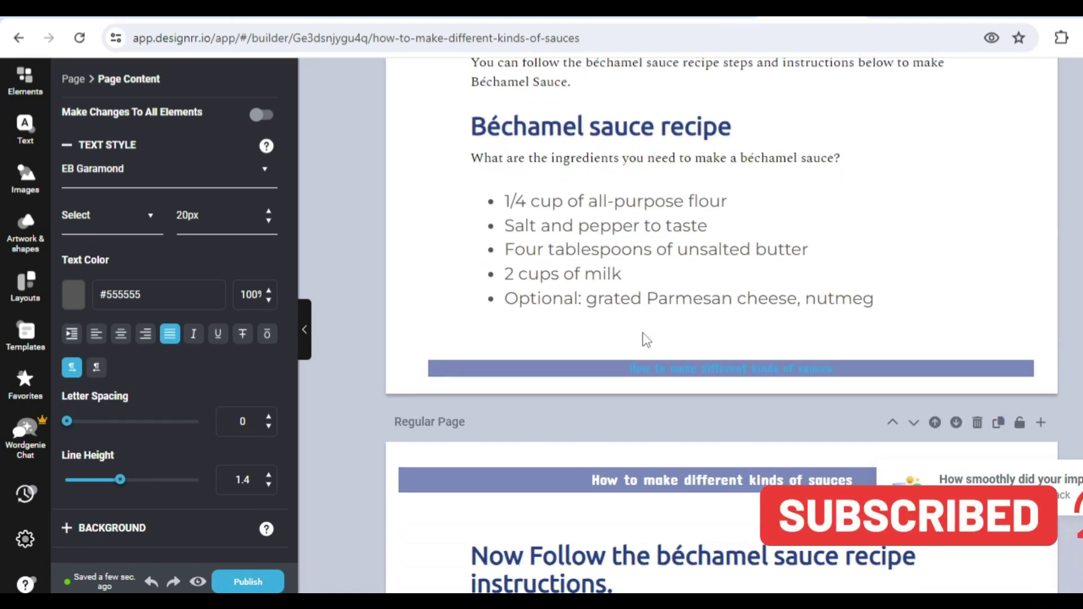
pyautogui.scroll(-2, 665, 340)
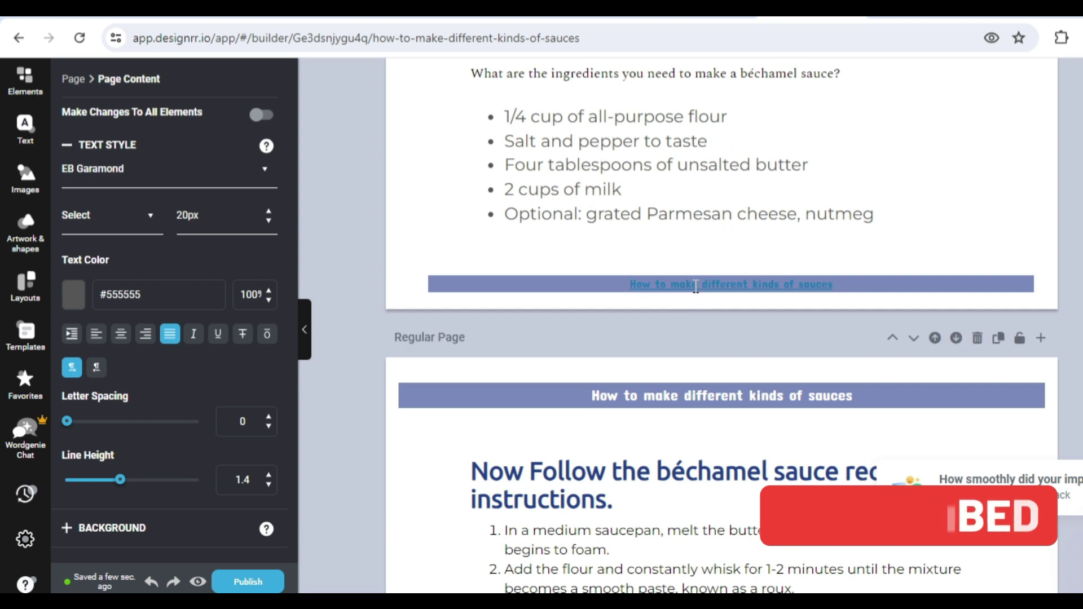
pyautogui.click(631, 284)
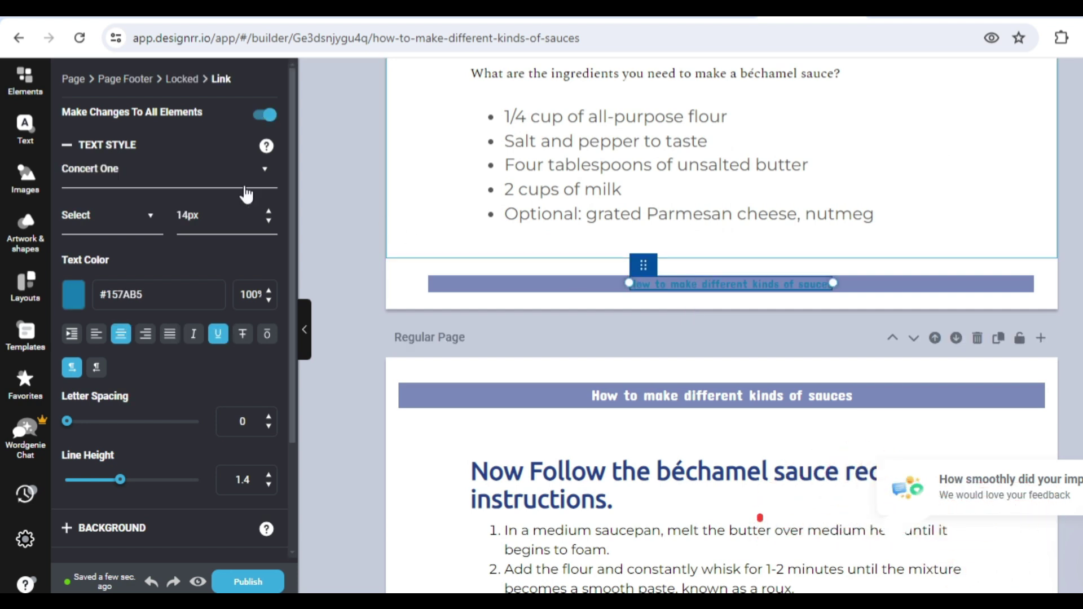
pyautogui.click(76, 307)
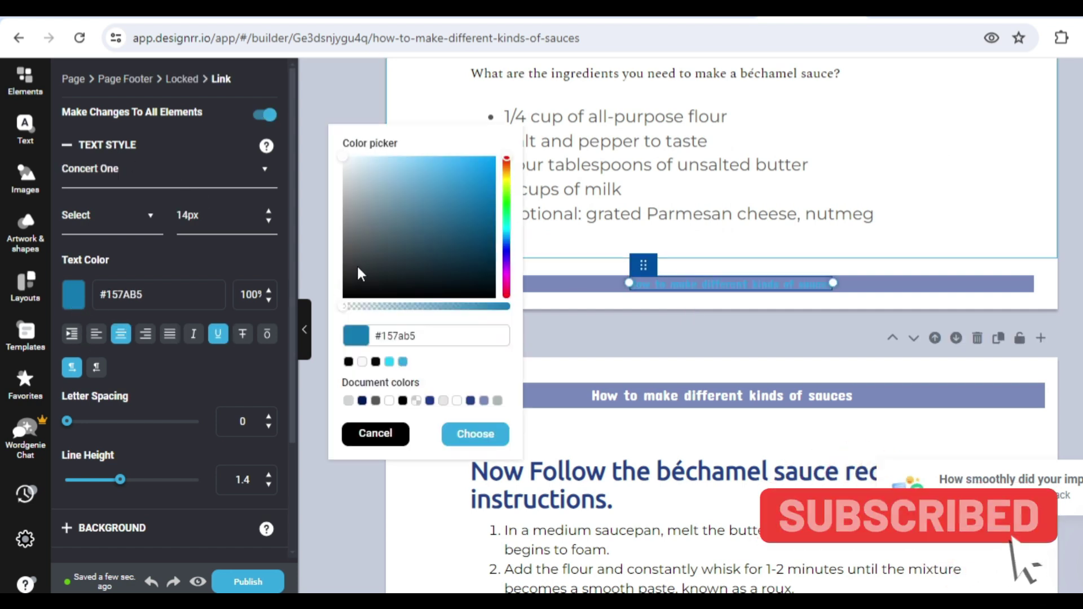
pyautogui.moveTo(361, 243); pyautogui.dragTo(354, 314)
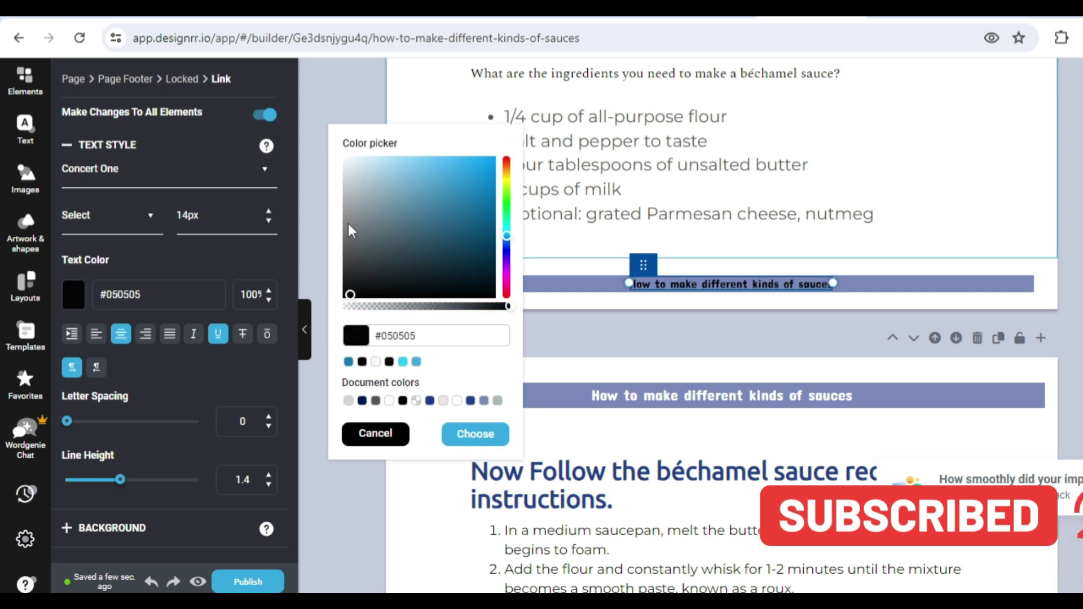
pyautogui.moveTo(351, 231); pyautogui.dragTo(332, 138)
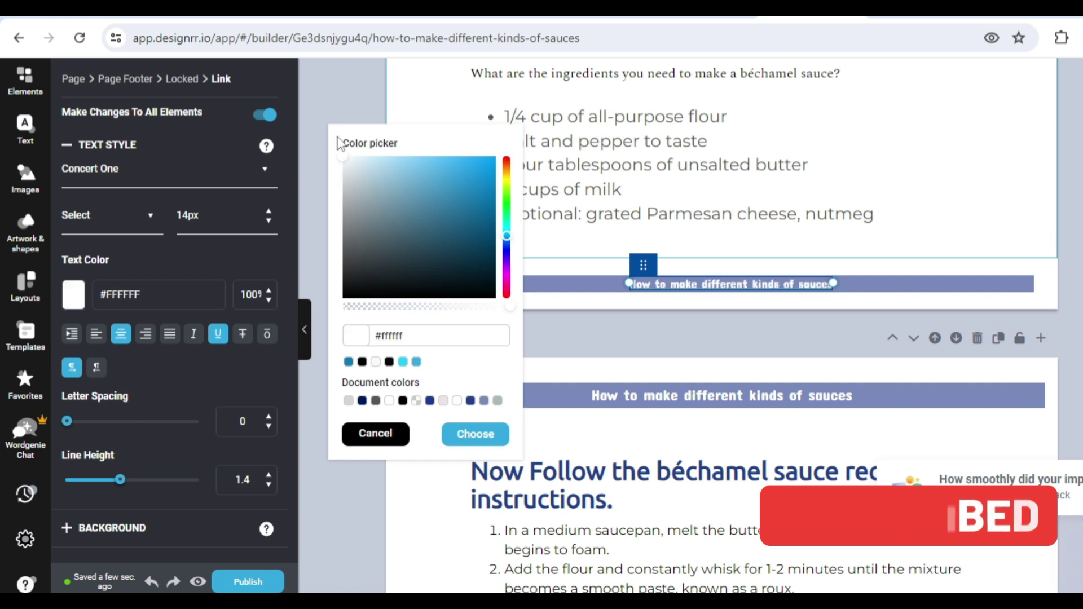
pyautogui.click(944, 216)
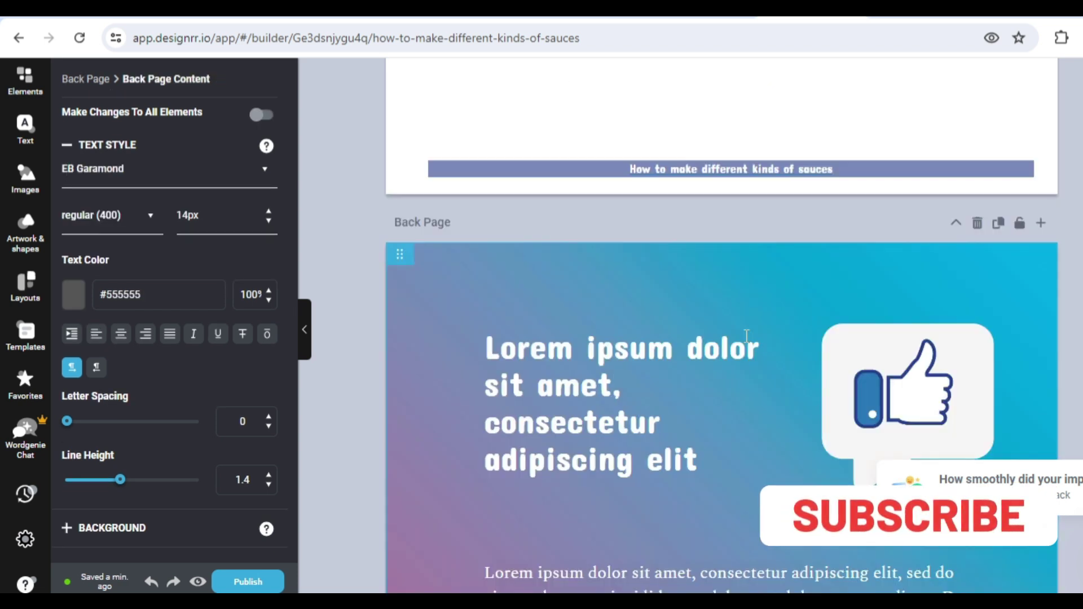
pyautogui.scroll(-5, 746, 336)
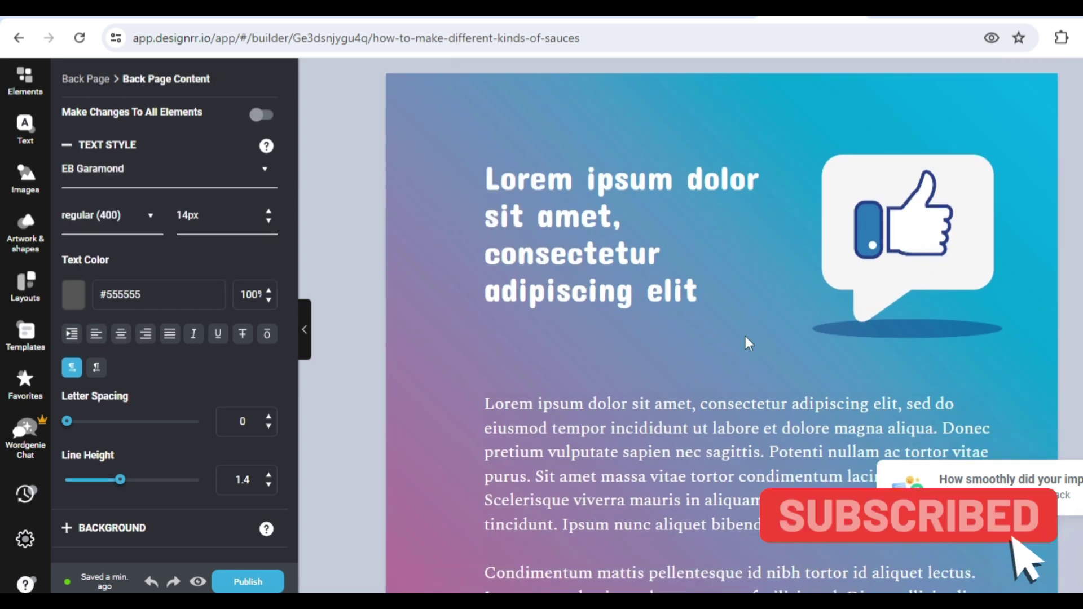
pyautogui.scroll(2, 753, 302)
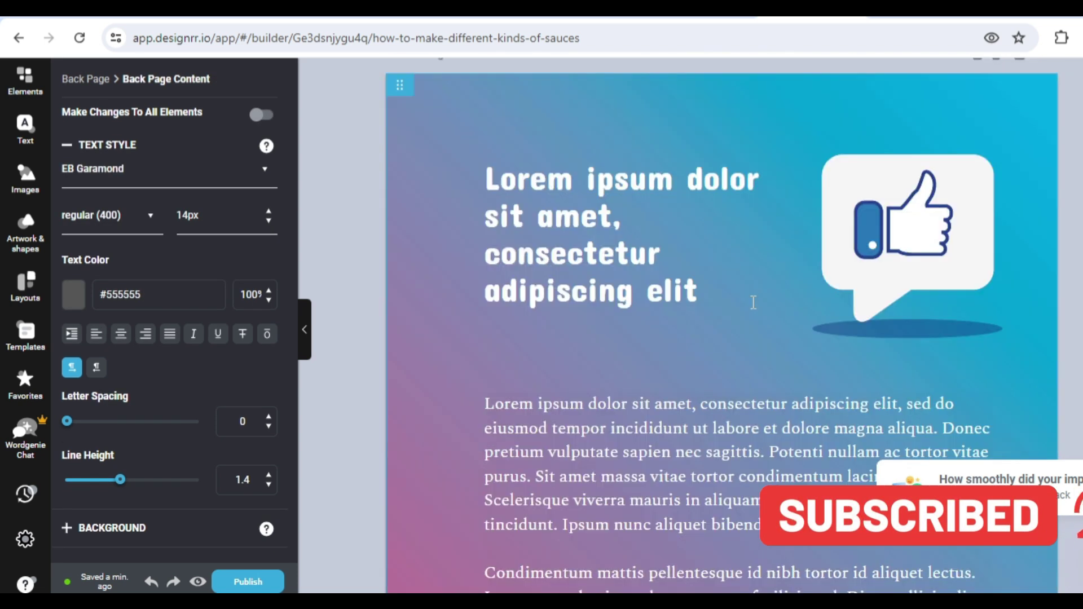
pyautogui.scroll(-2, 753, 302)
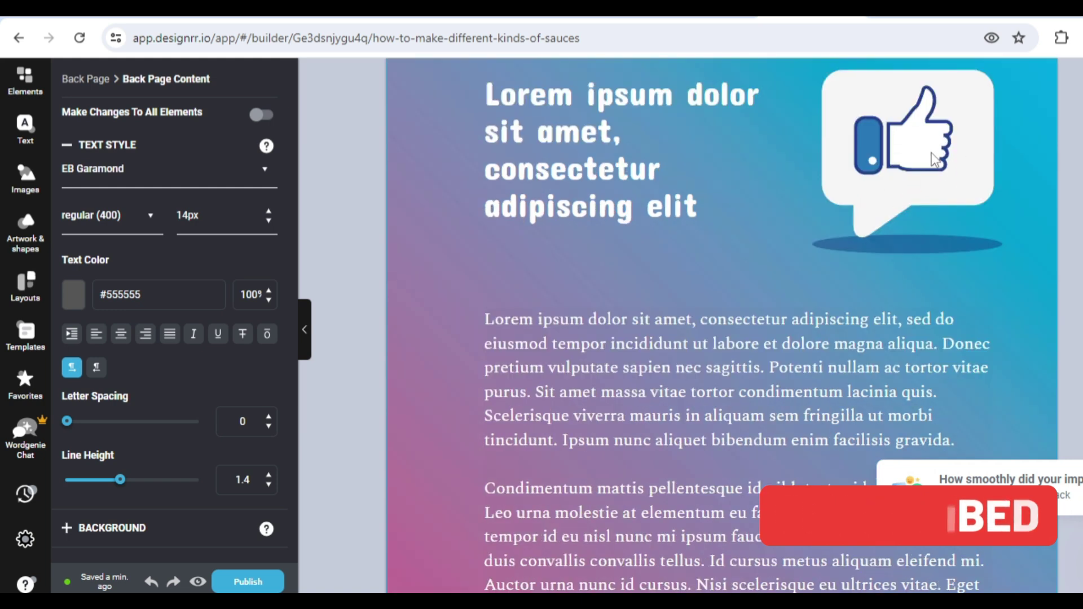
pyautogui.scroll(2, 934, 160)
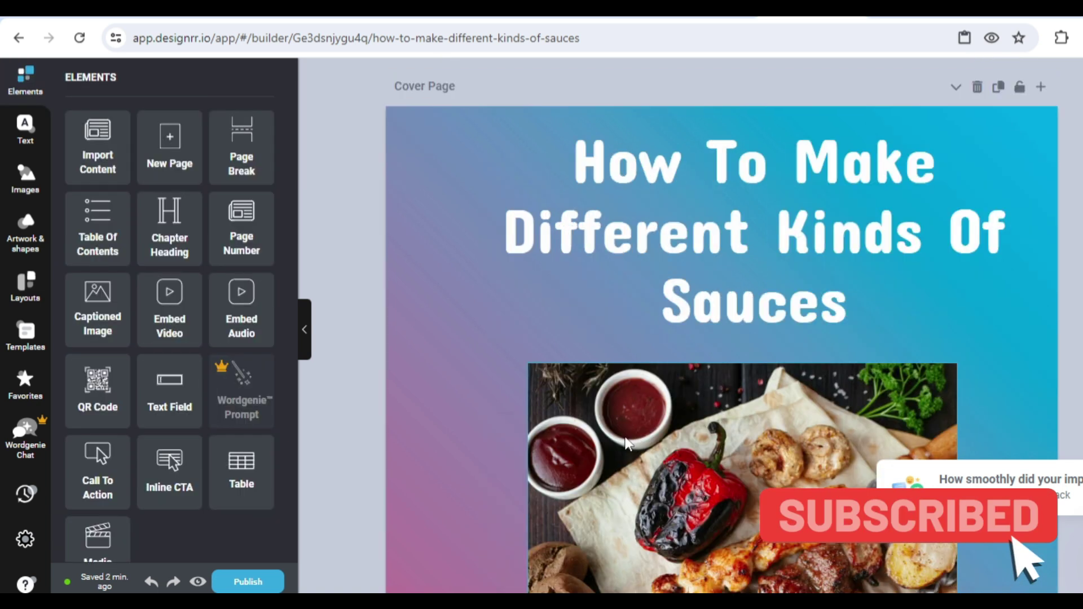
pyautogui.scroll(-15, 599, 444)
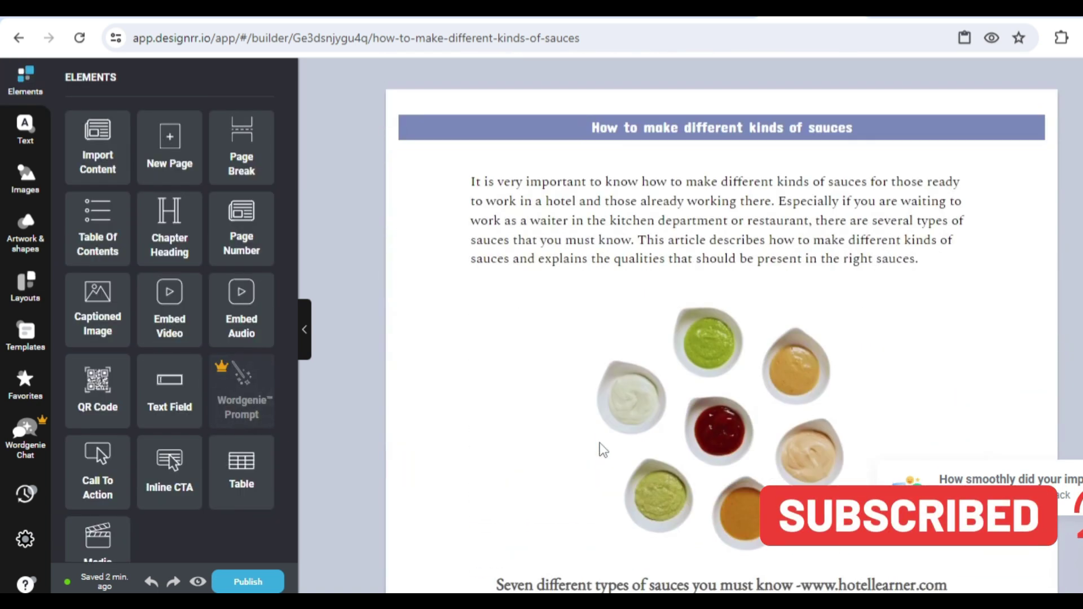
pyautogui.click(721, 422)
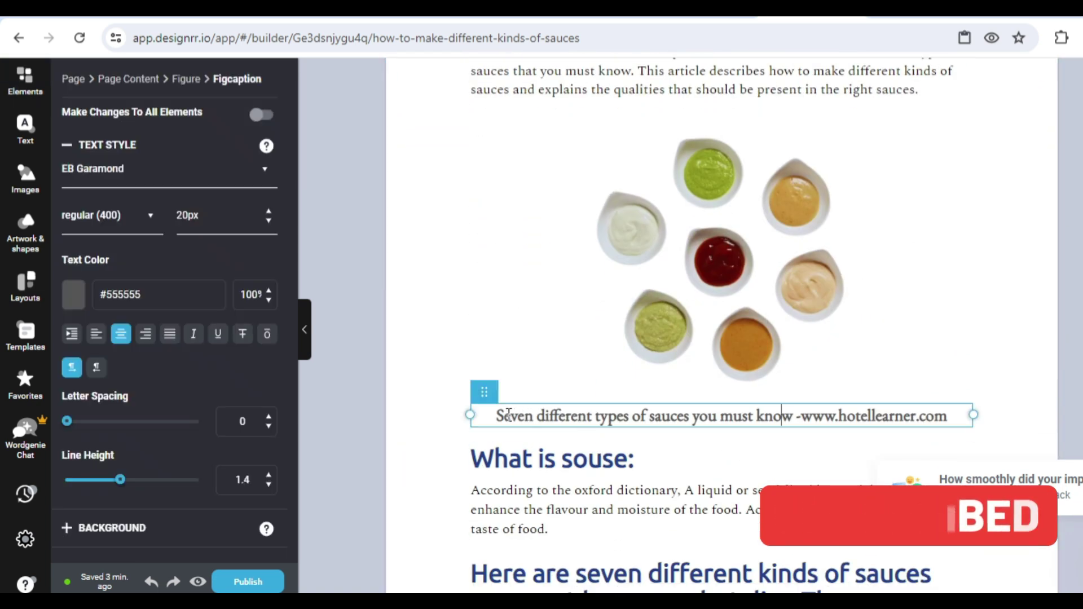
pyautogui.click(500, 416)
pyautogui.moveTo(500, 416); pyautogui.dragTo(962, 427)
pyautogui.press('BackSpace')
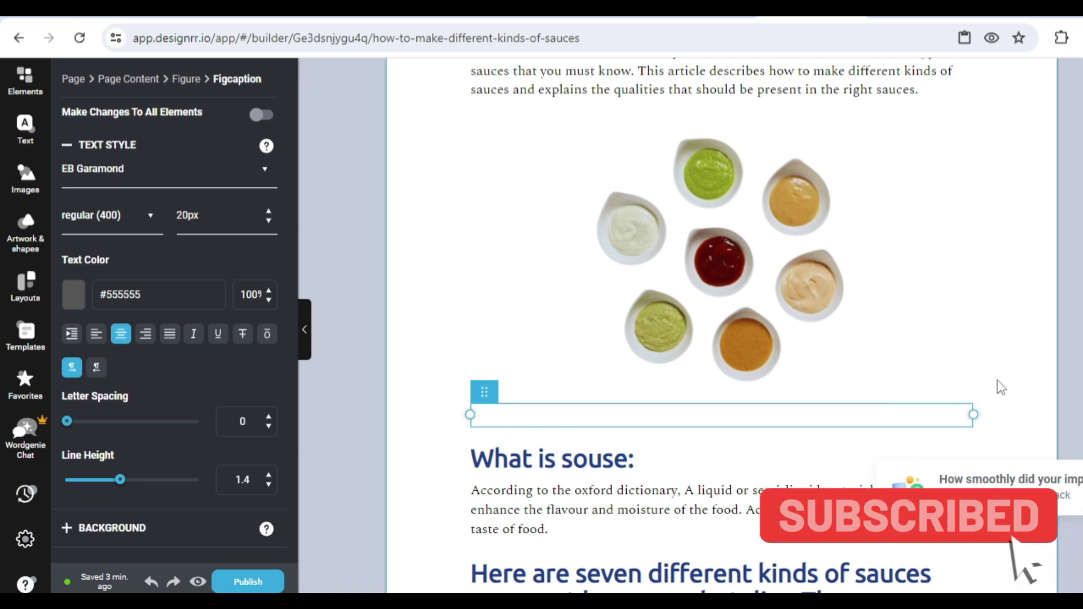
pyautogui.click(987, 388)
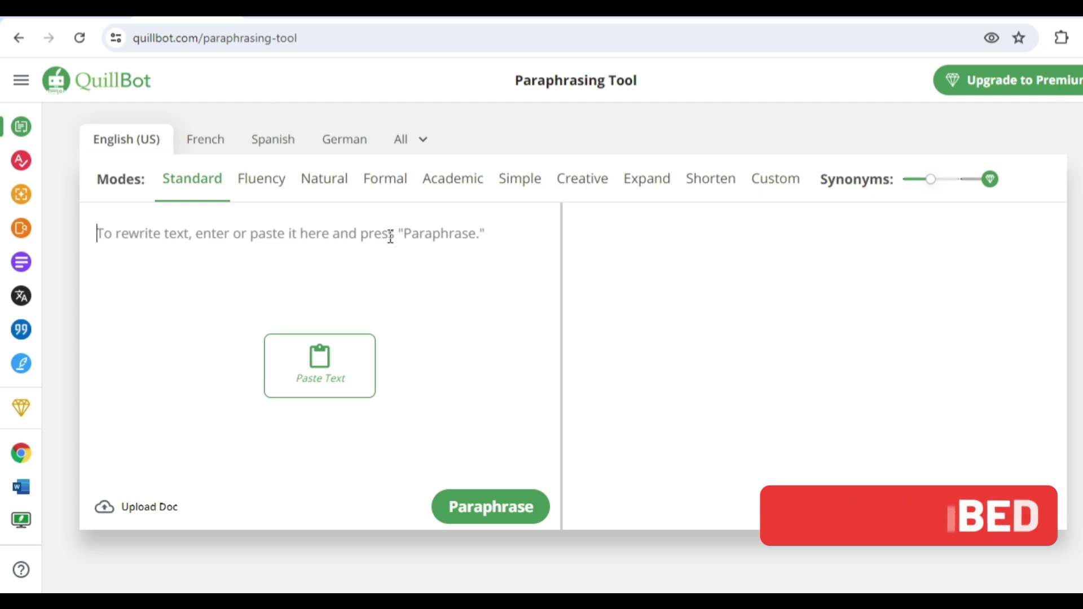
# Step: Copy the paragraph beginning "Furthermore, Béchamel sauce is a wonderful way" below the béchamel recipe instructions
pyautogui.moveTo(44, 244)
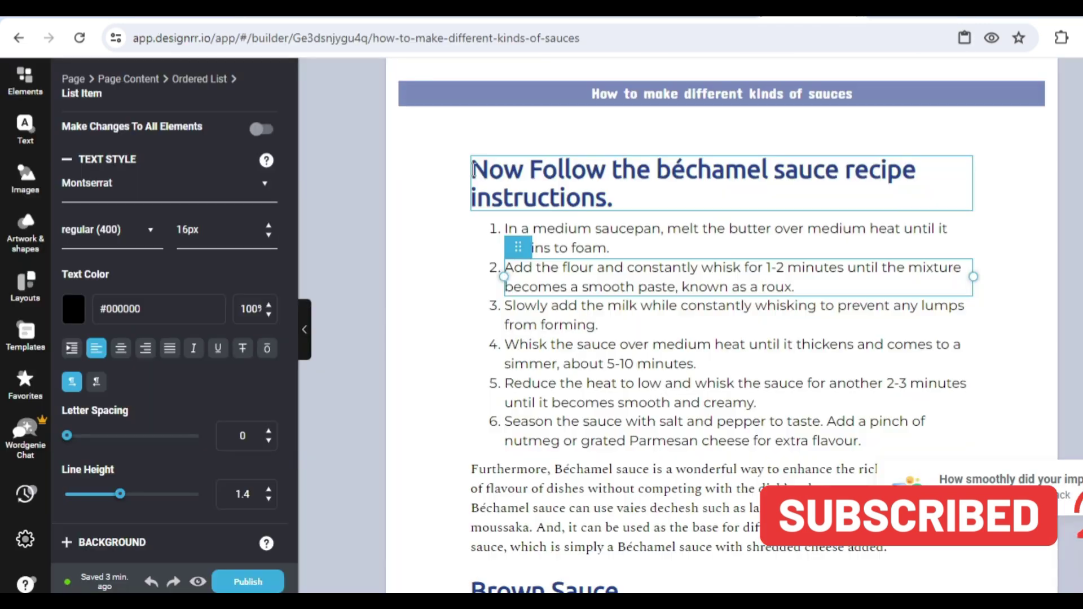
pyautogui.scroll(-3, 474, 339)
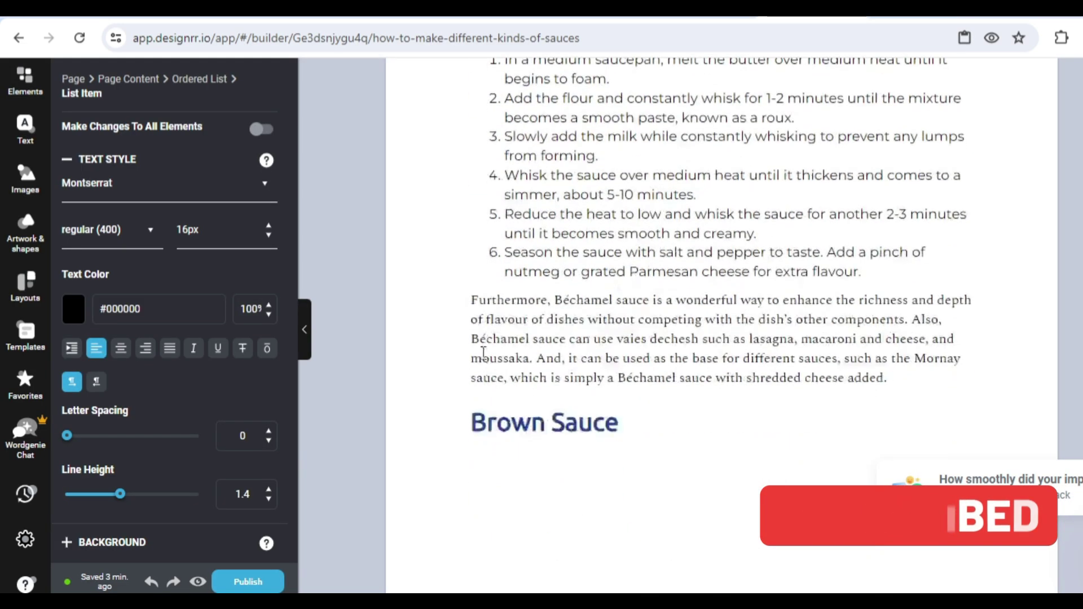
pyautogui.click(468, 311)
pyautogui.moveTo(470, 302); pyautogui.dragTo(888, 379)
pyautogui.hotkey('ctrl', 'c')
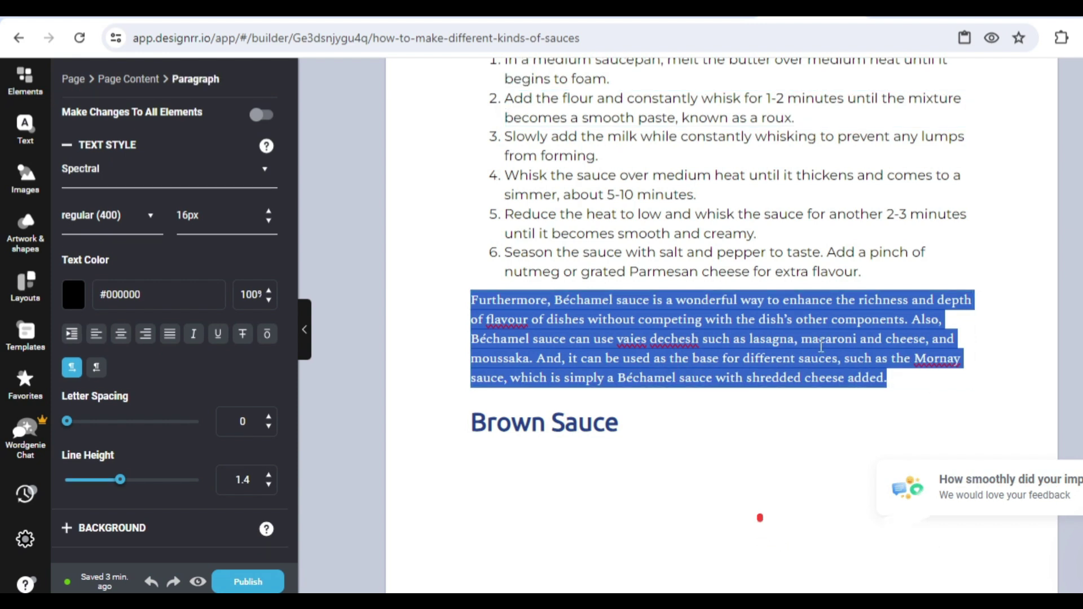
pyautogui.rightClick(829, 351)
pyautogui.click(873, 421)
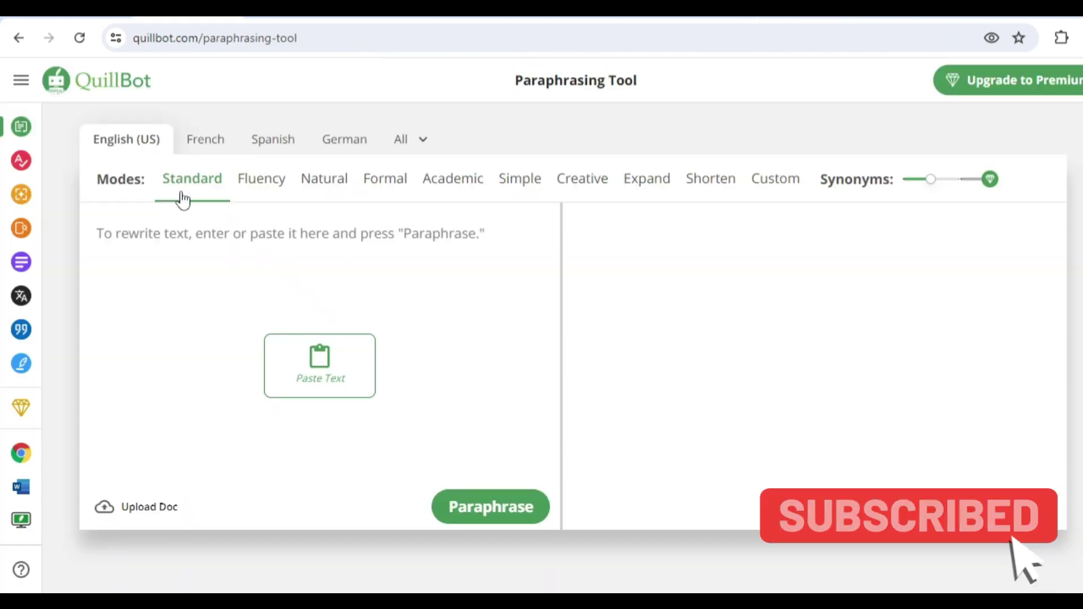
# Step: Paraphrase the copied paragraph in QuillBot's Standard mode and replace the original paragraph in the Designrr eBook with the rewritten text
pyautogui.rightClick(171, 225)
pyautogui.click(225, 393)
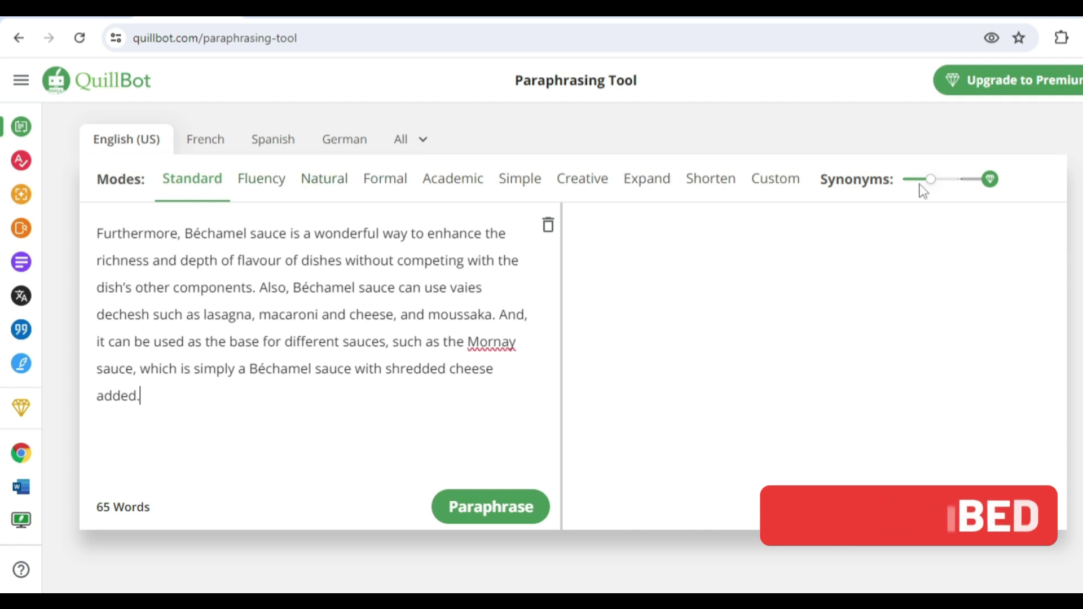
pyautogui.click(958, 179)
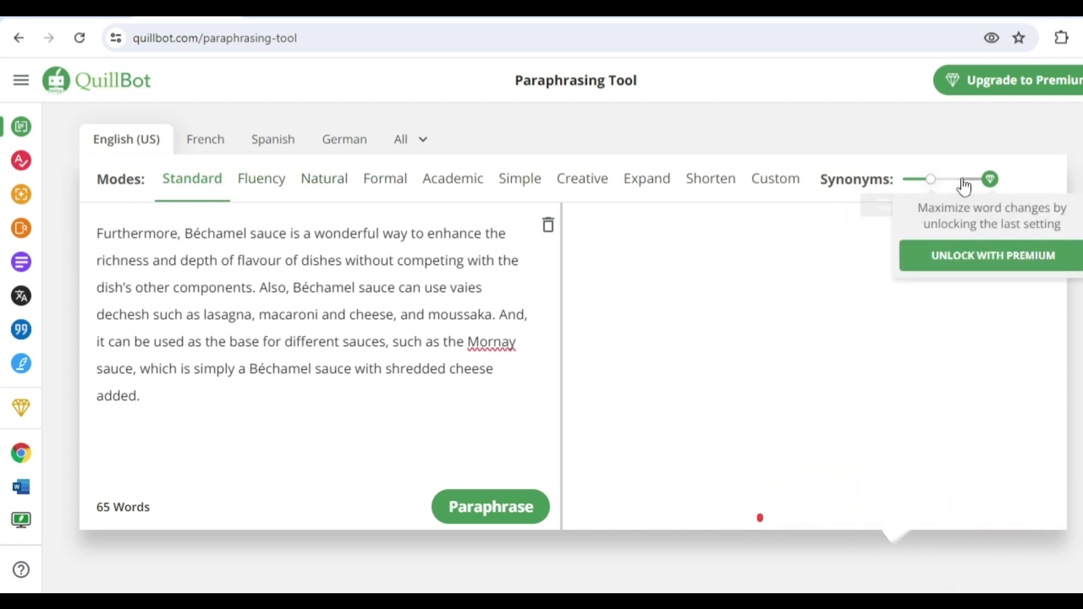
pyautogui.click(491, 506)
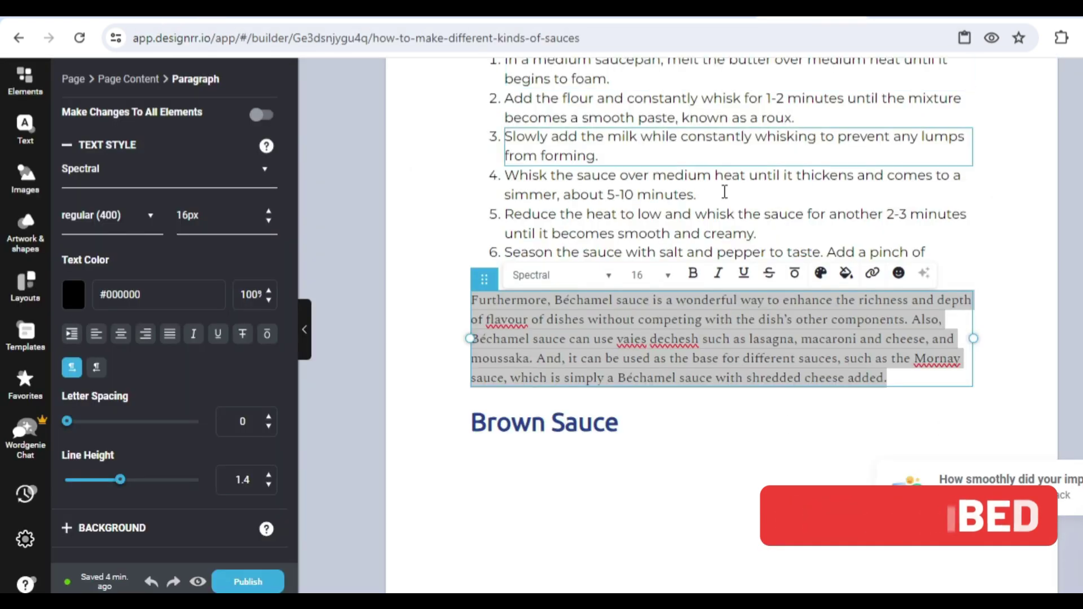
pyautogui.rightClick(596, 311)
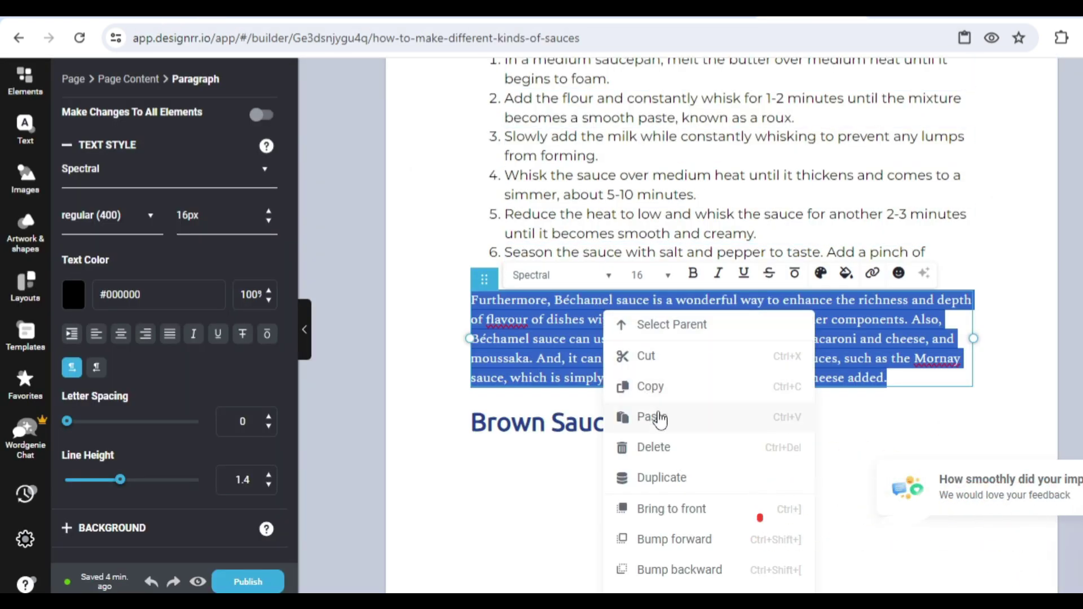
pyautogui.click(653, 414)
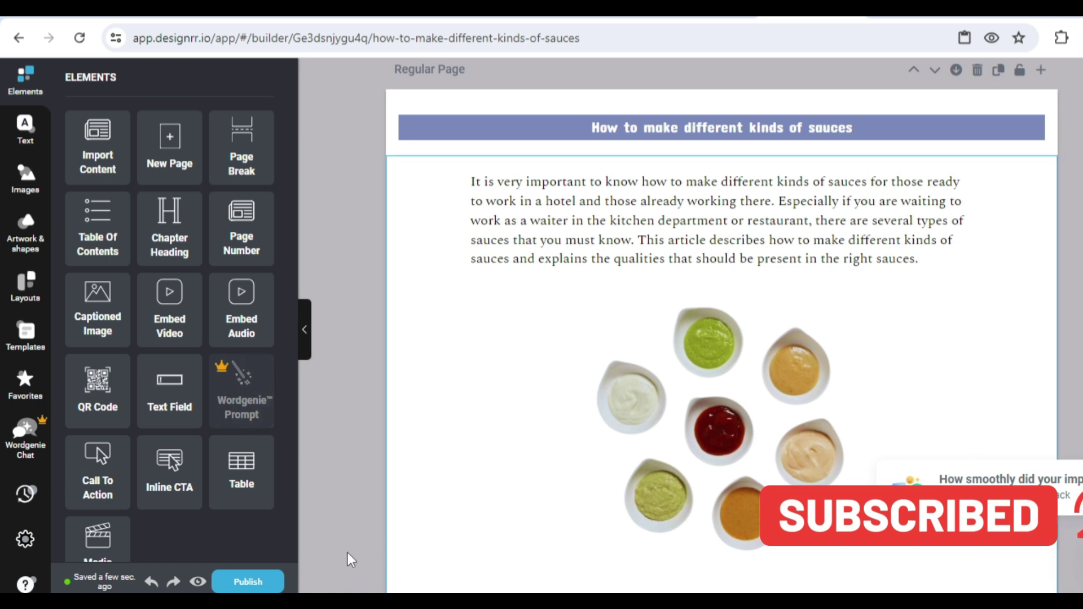
# Step: Publish the sauces eBook as a PDF for Adobe Reader and download the file
pyautogui.click(247, 582)
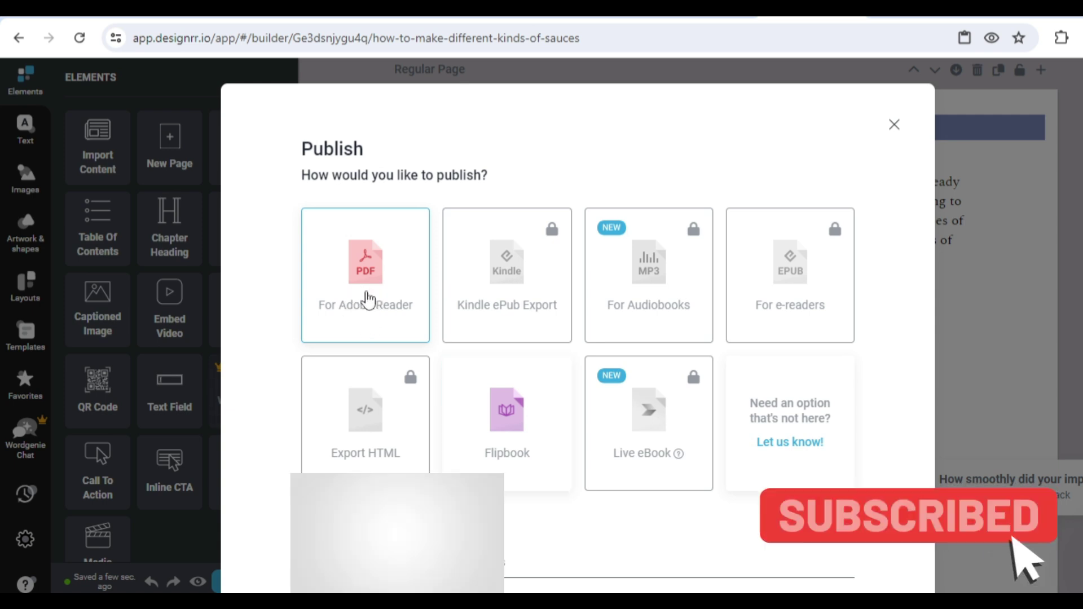
pyautogui.scroll(-4, 389, 349)
pyautogui.click(661, 512)
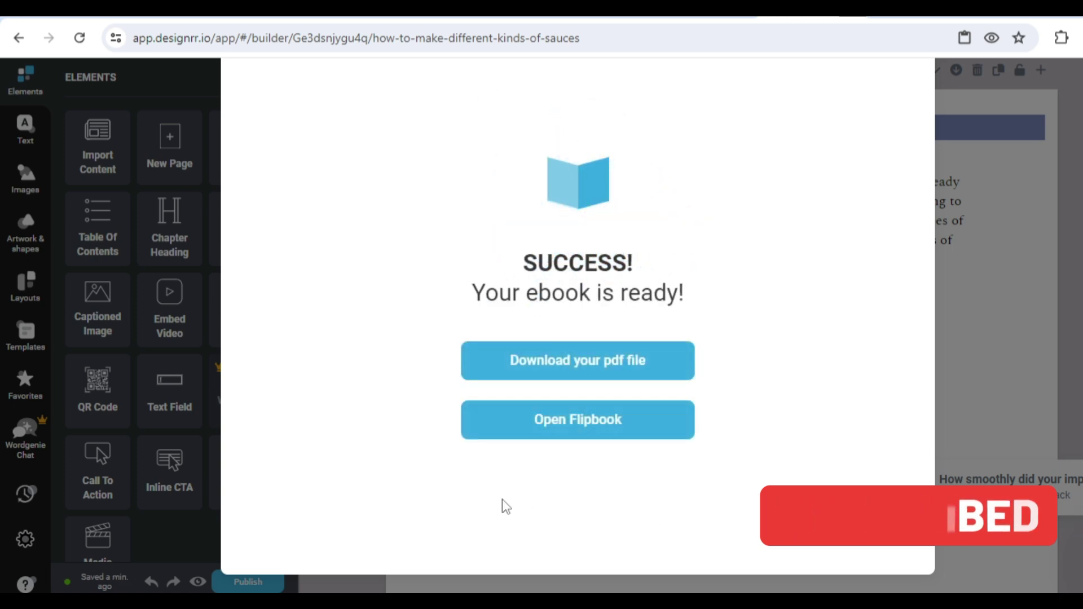
pyautogui.click(607, 372)
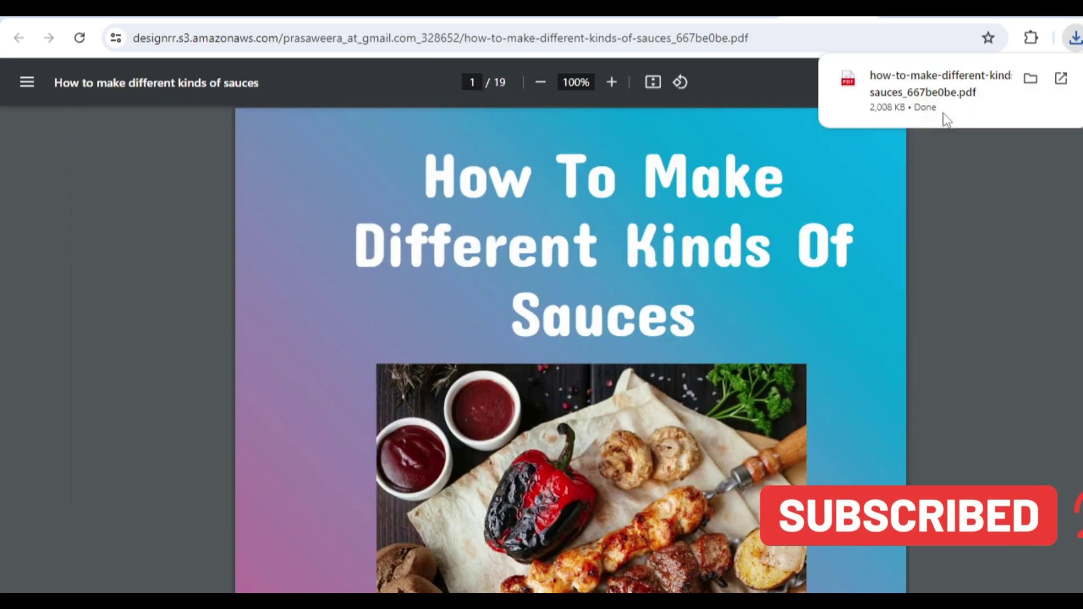
# Step: Open the downloaded sauces PDF and look through its pages from the cover to the Soy Sauce section
pyautogui.click(899, 89)
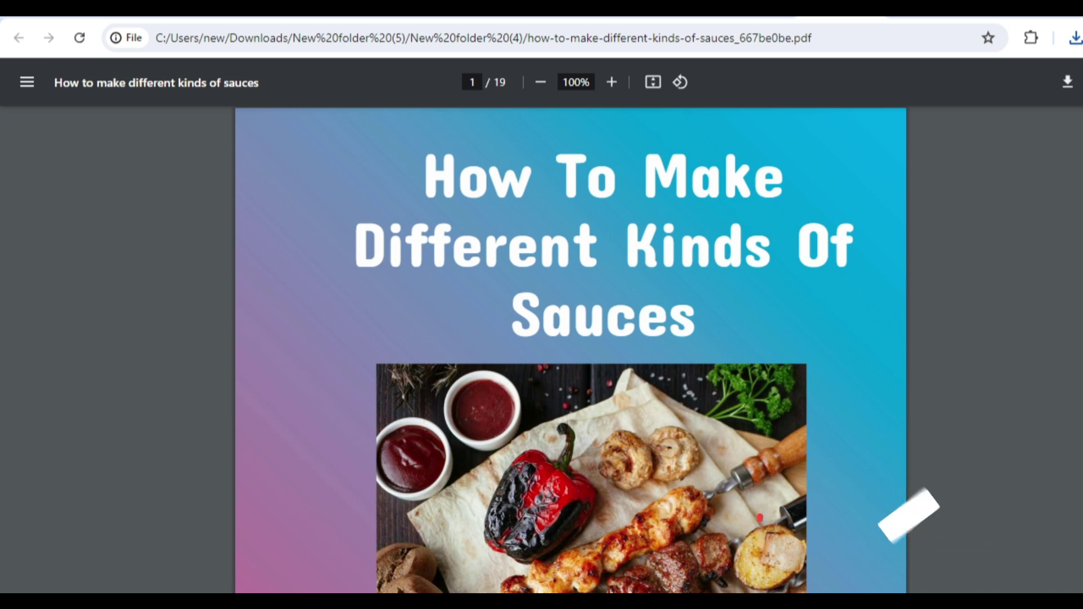
pyautogui.scroll(-5, 501, 320)
pyautogui.scroll(-5, 570, 349)
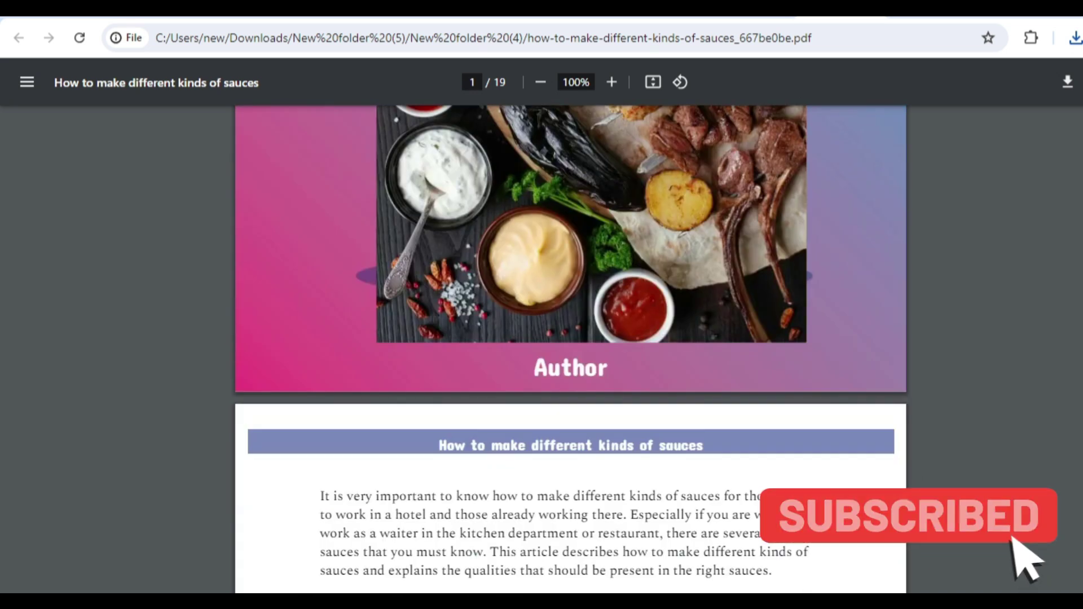
pyautogui.scroll(-1, 570, 350)
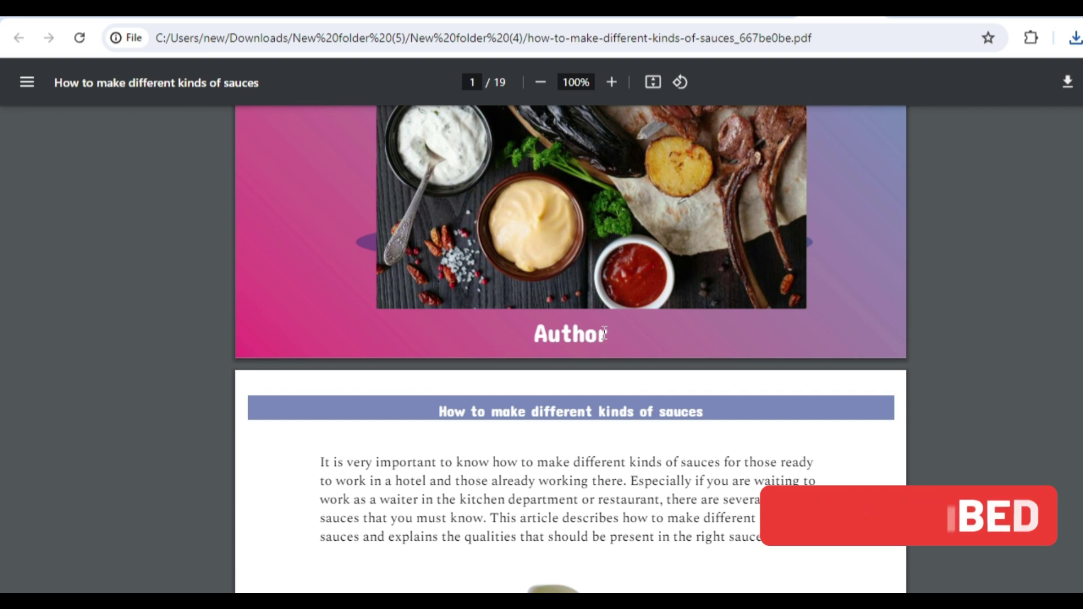
pyautogui.scroll(-20, 571, 350)
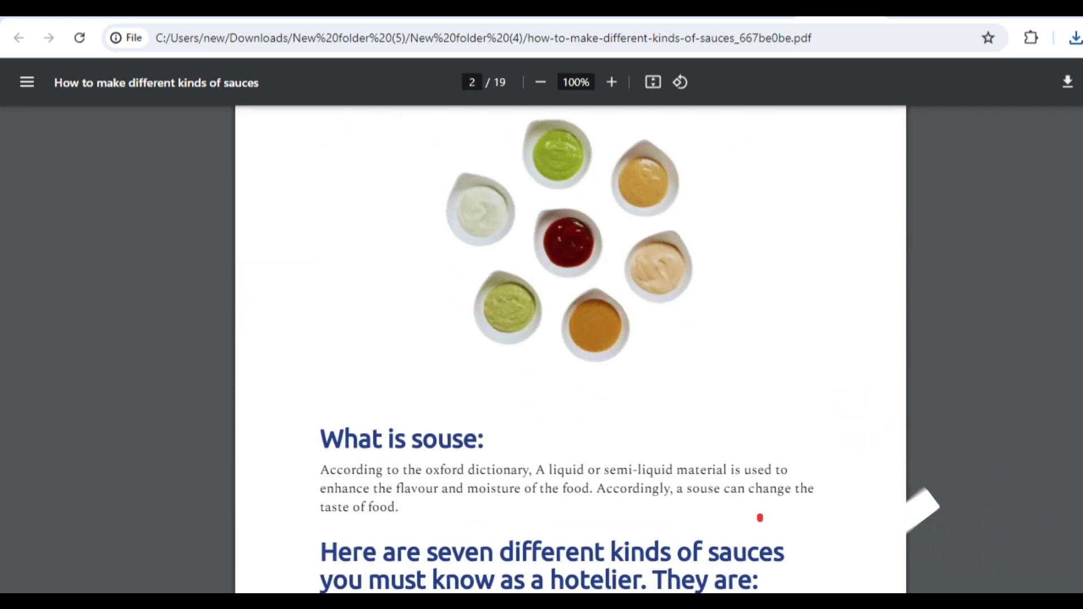
pyautogui.scroll(-20, 570, 349)
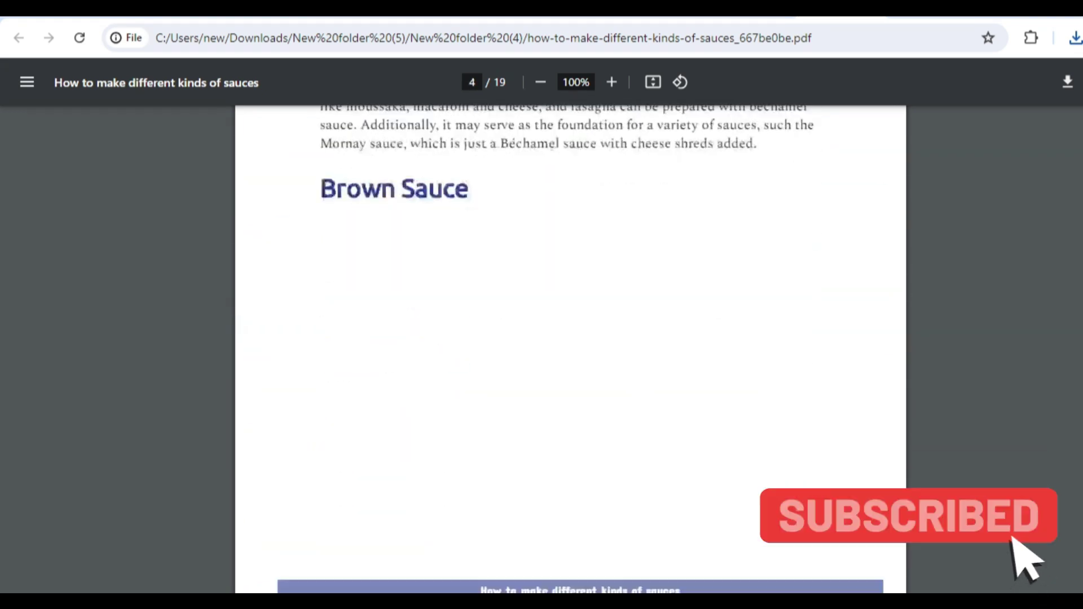
pyautogui.scroll(-20, 570, 349)
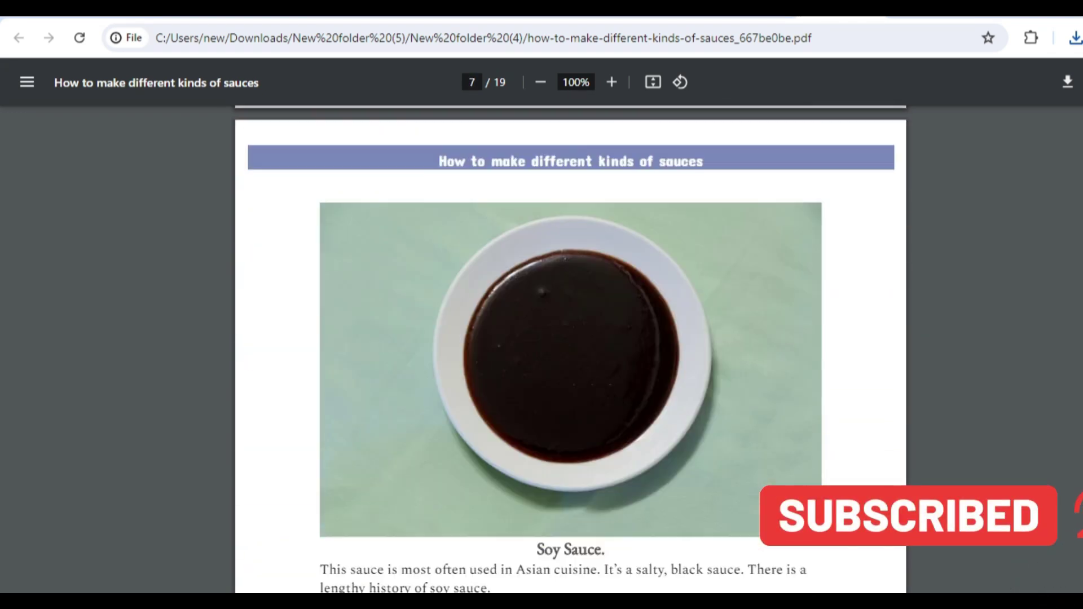
# Step: Look through the sauces PDF from the Soy Sauce page to the Mayonnaise Sauce section
pyautogui.scroll(-20, 570, 350)
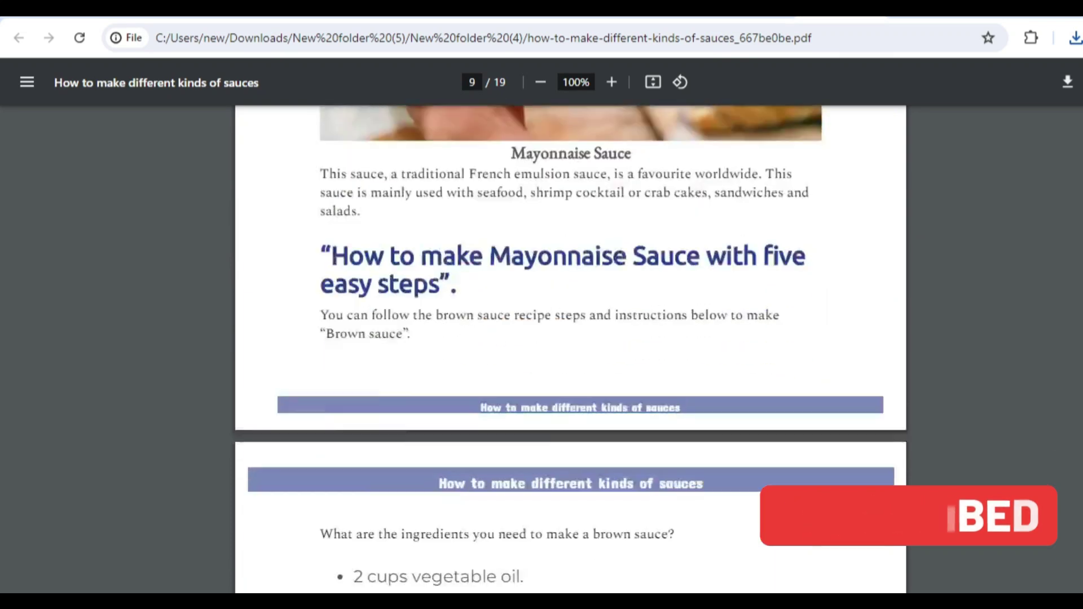
pyautogui.scroll(-6, 570, 350)
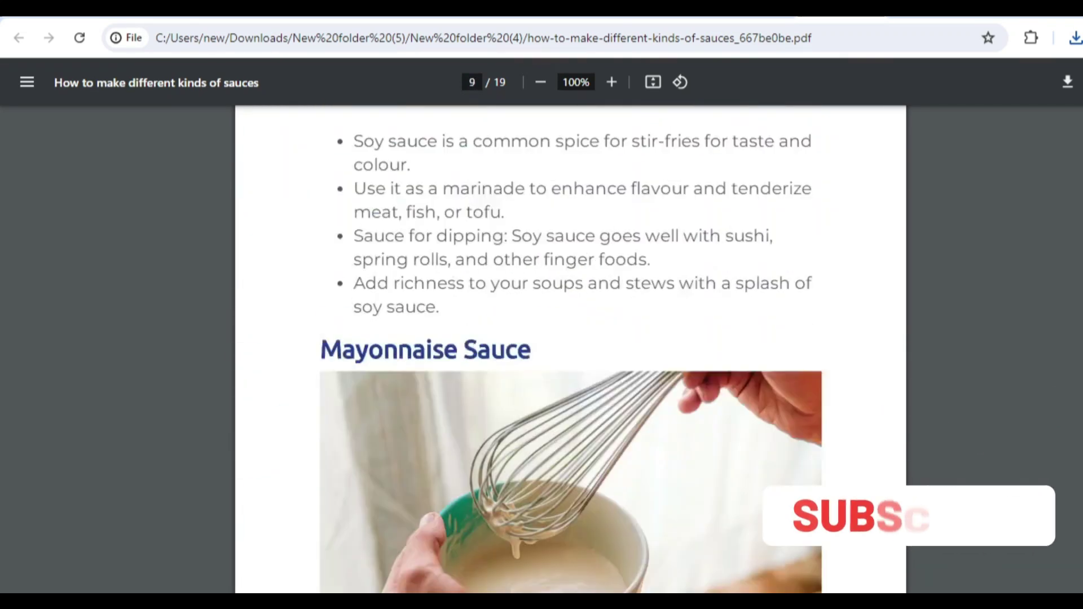
pyautogui.scroll(-5, 570, 350)
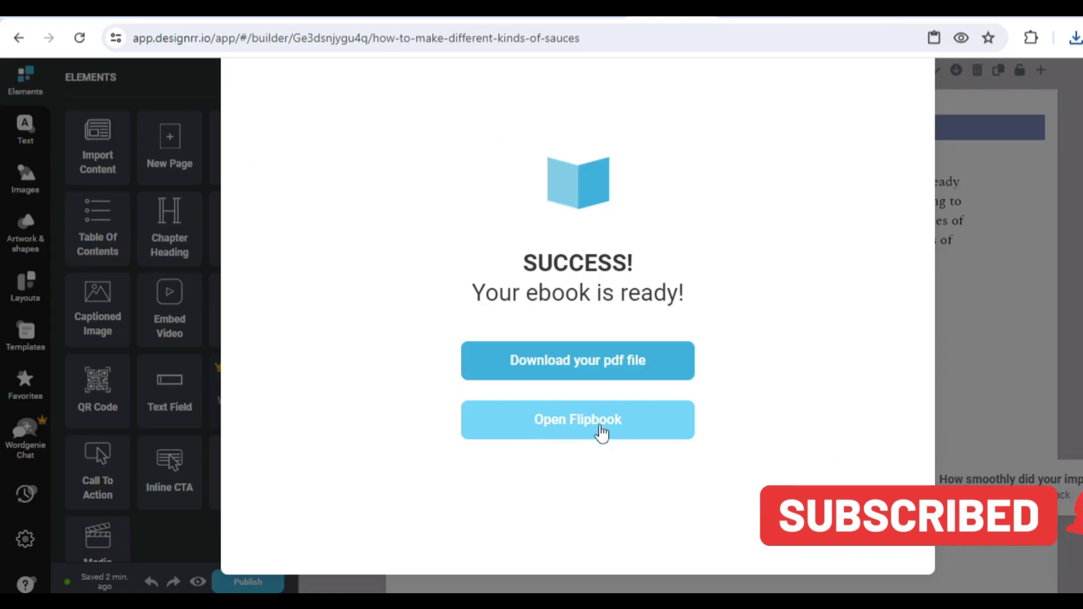
# Step: Open the published sauces eBook as a flipbook and preview its pages with autoplay, pausing and resuming the playback
pyautogui.click(598, 424)
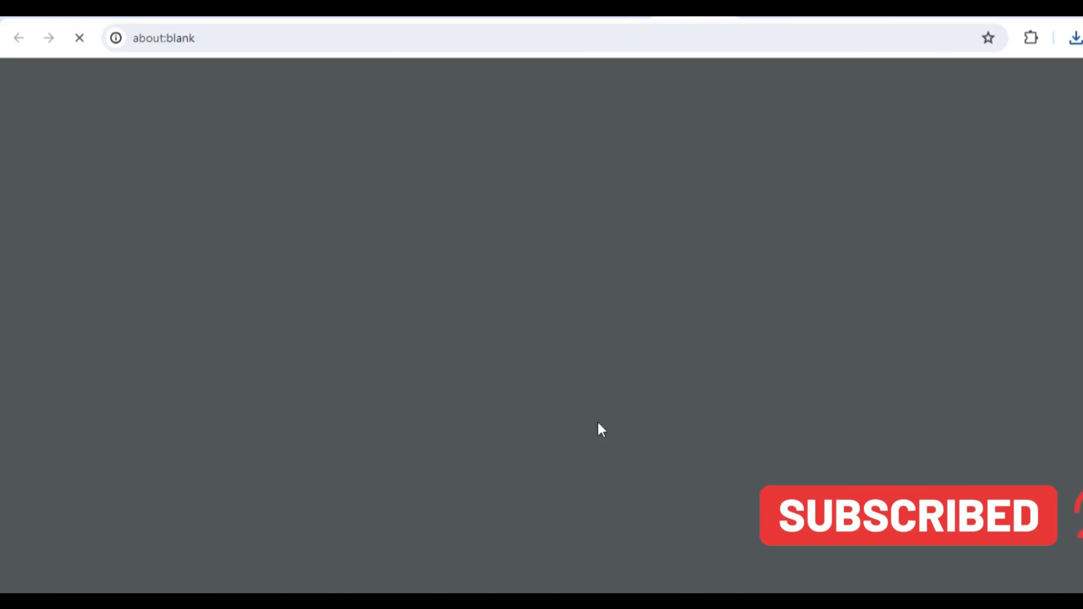
pyautogui.click(507, 582)
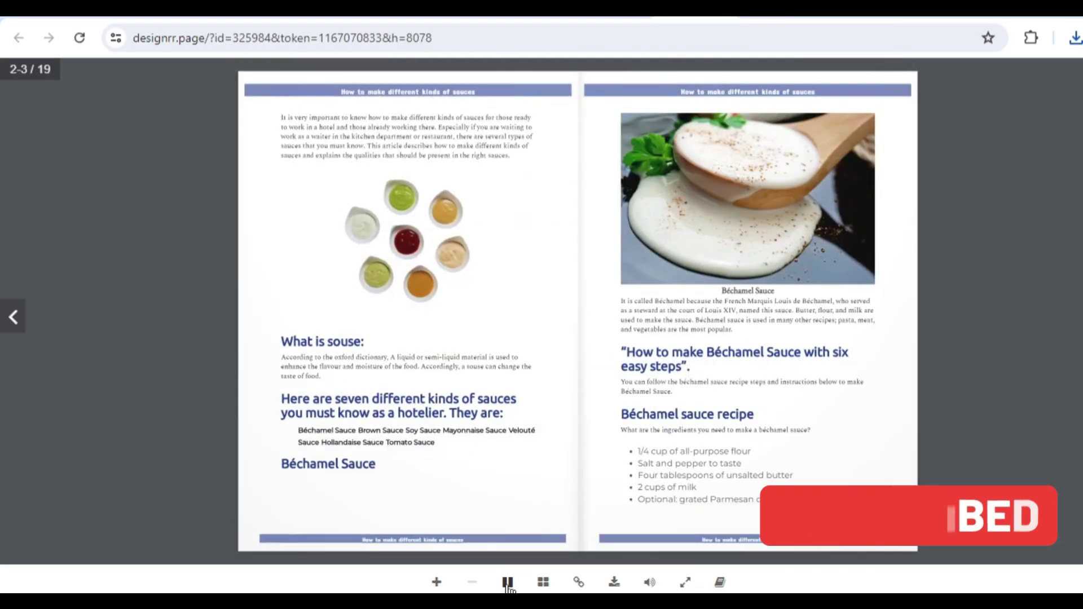
pyautogui.click(508, 582)
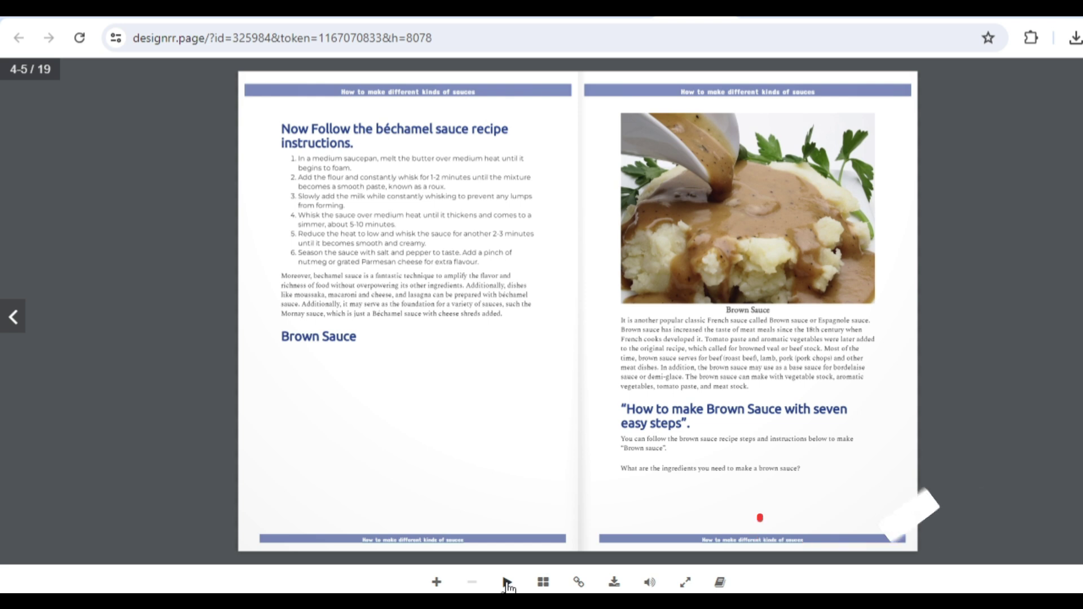
pyautogui.click(507, 582)
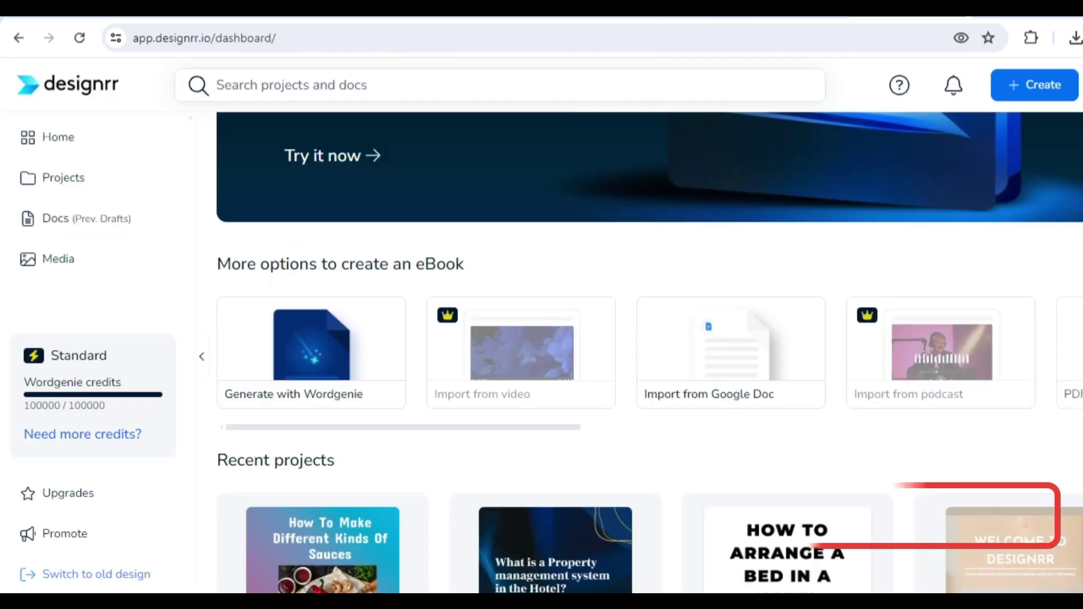
# Step: Look over the Designrr dashboard, including the new eBook and audiobook choices, the other eBook creation options and the recent projects
pyautogui.scroll(2, 649, 338)
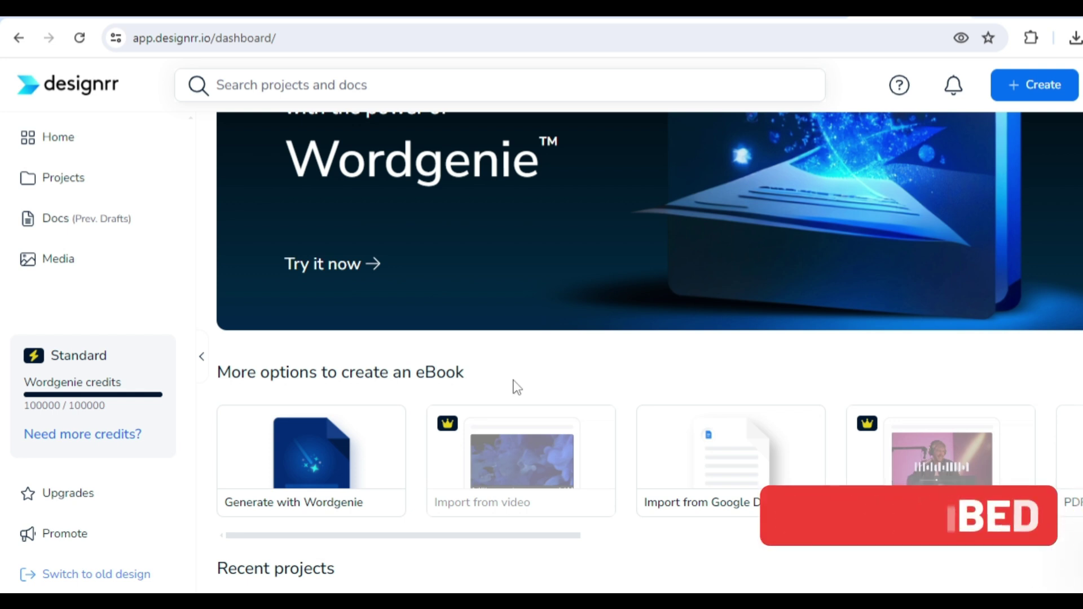
pyautogui.scroll(5, 513, 384)
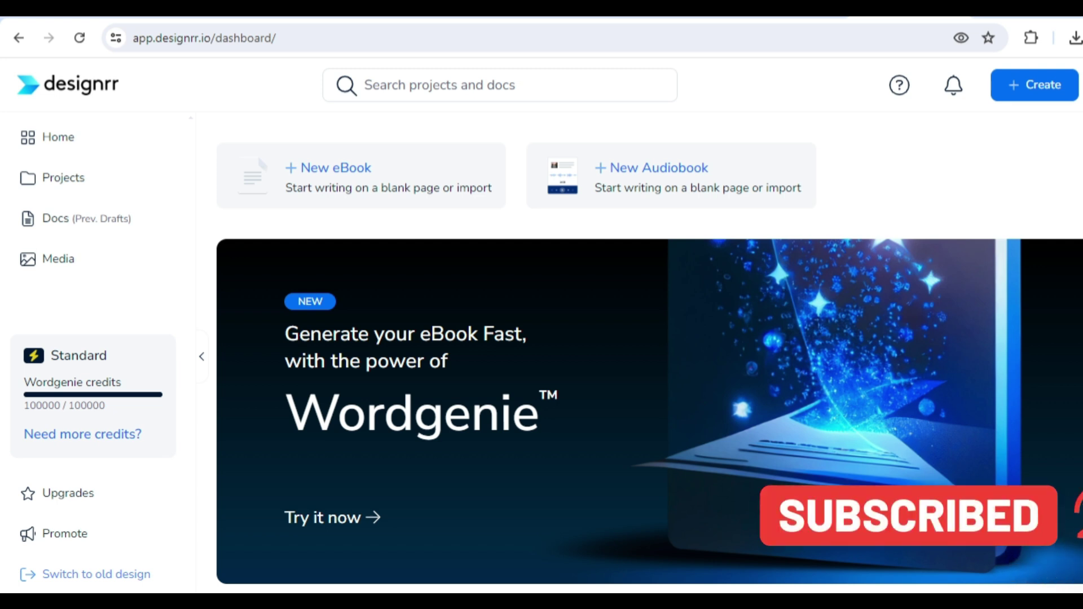
pyautogui.scroll(-5, 760, 514)
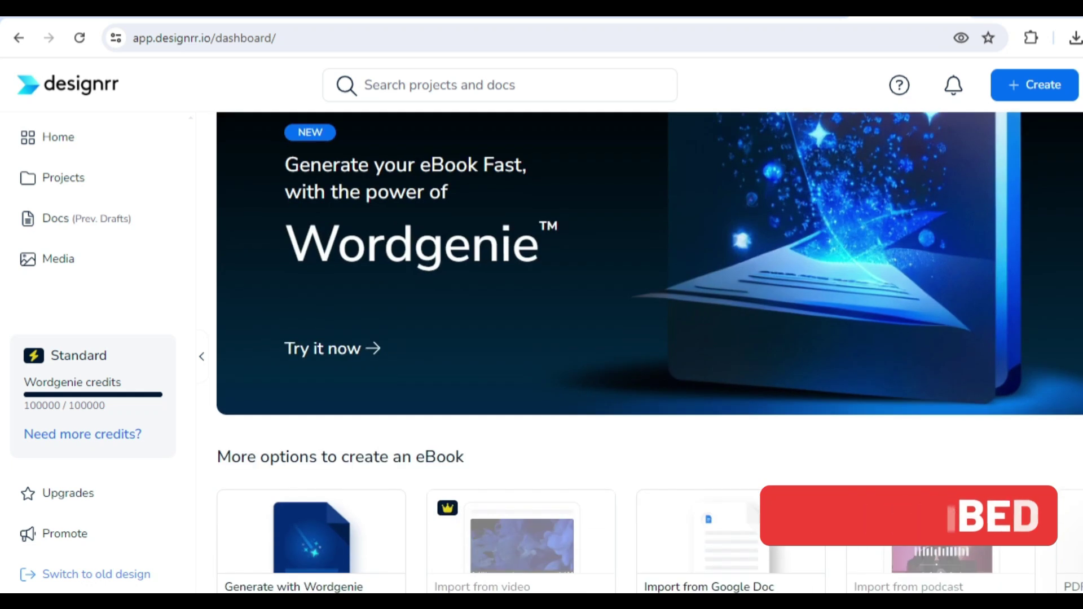
pyautogui.hscroll(2, 759, 514)
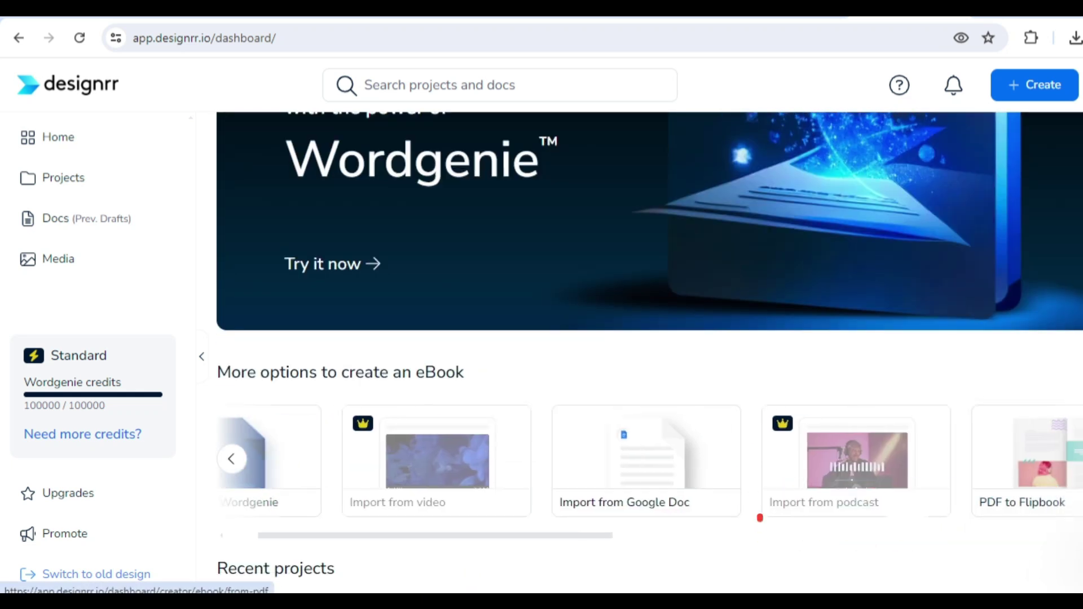
pyautogui.scroll(-2, 759, 514)
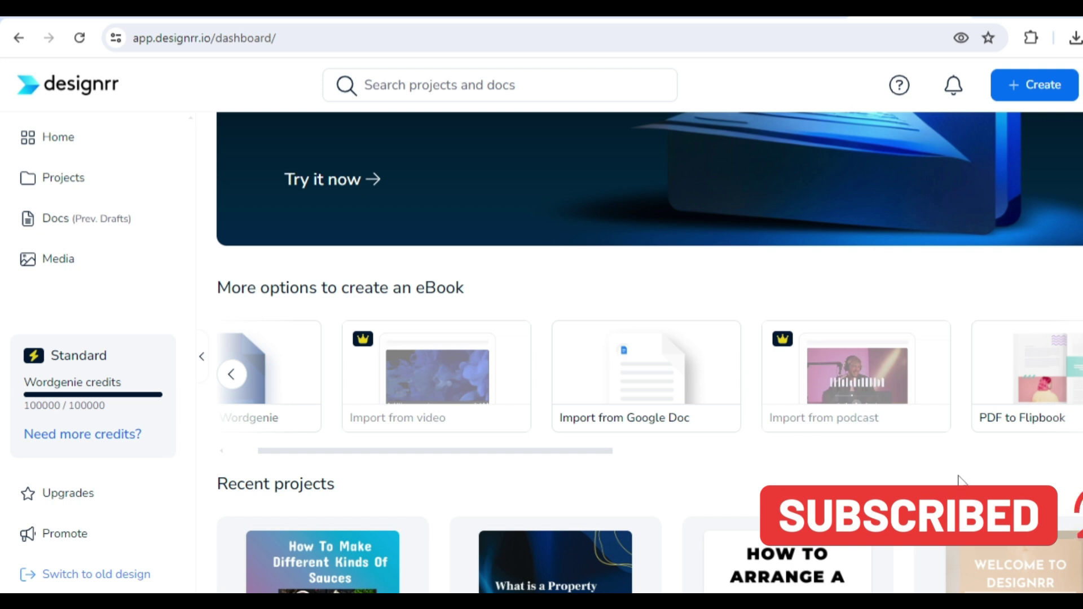
pyautogui.scroll(-5, 669, 459)
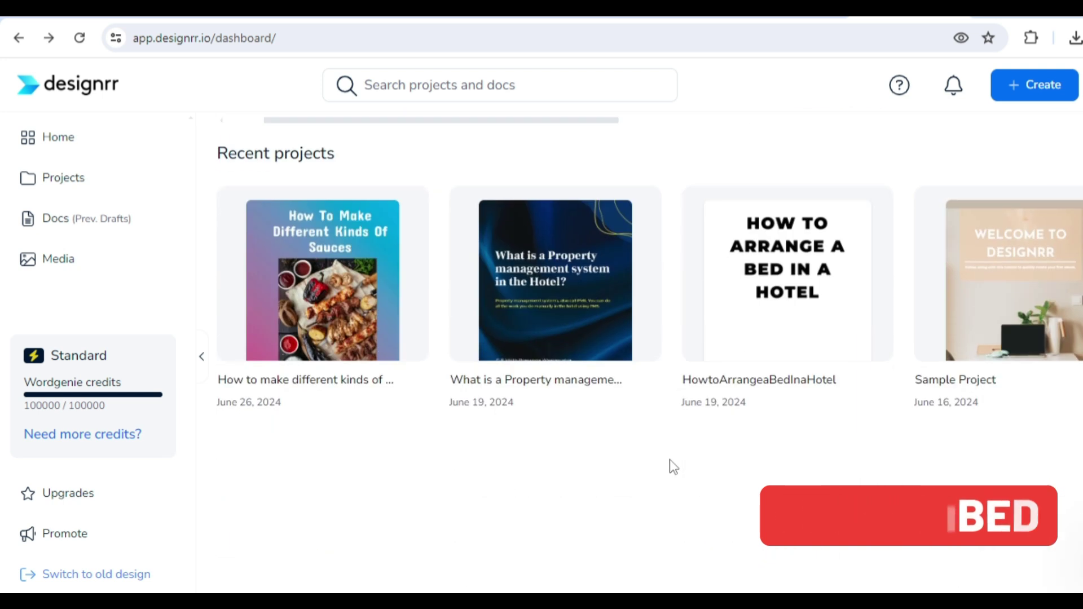
pyautogui.scroll(5, 724, 464)
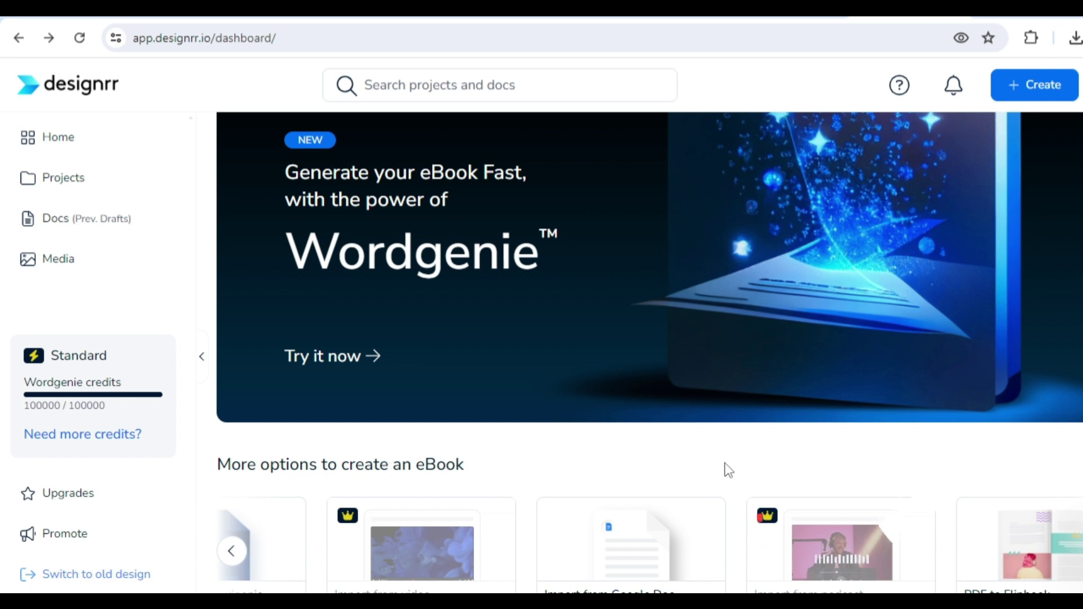